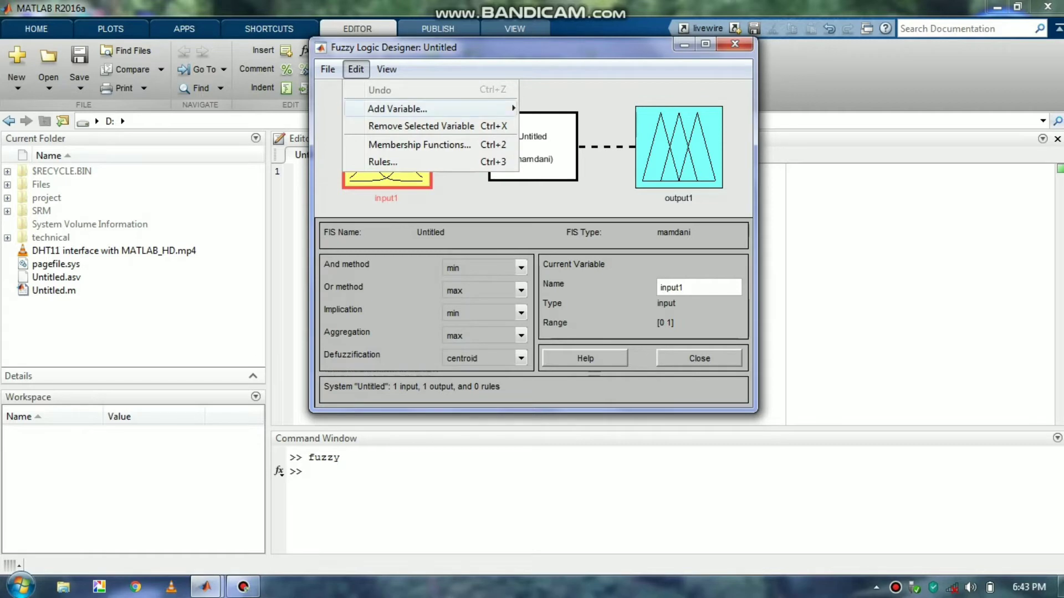
Step: Add a second input variable to the fuzzy system and export the system to the workspace as tipper
mouse_move(399, 108)
left_click(550, 109)
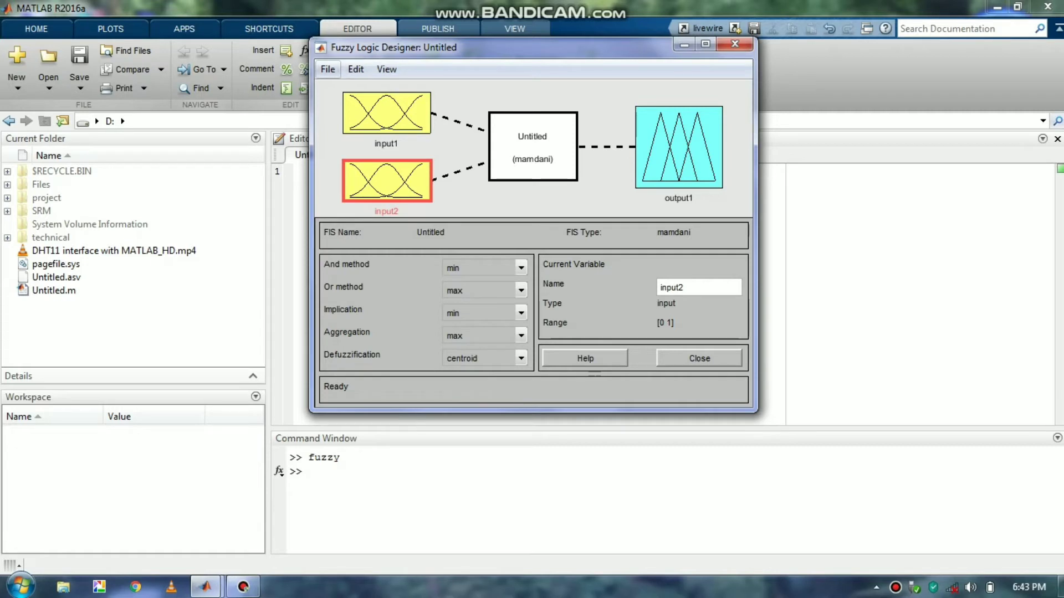
left_click(327, 69)
mouse_move(353, 126)
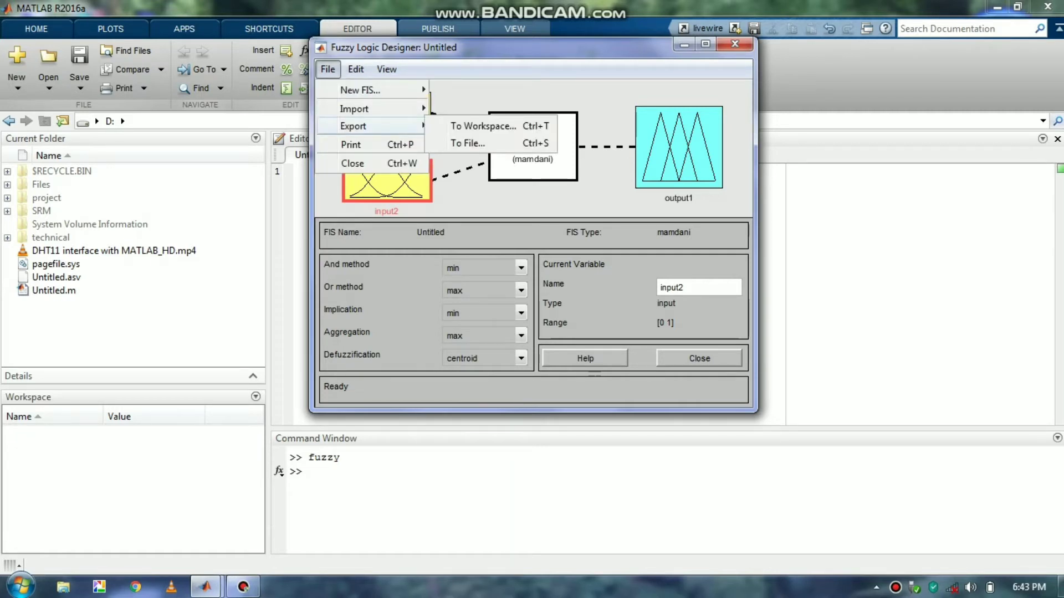
left_click(484, 126)
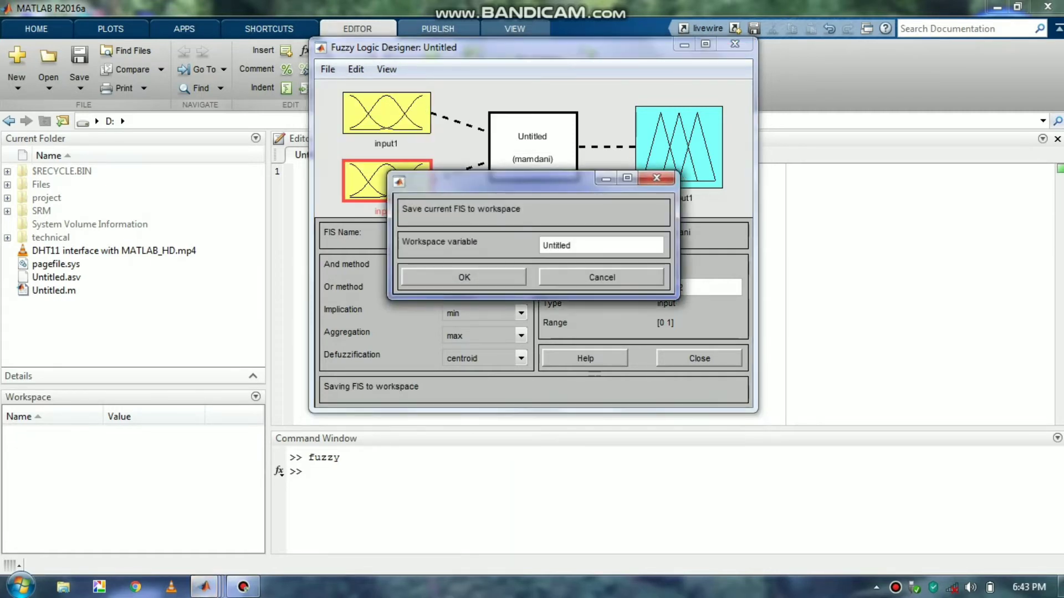
left_click_drag(575, 246, 541, 245)
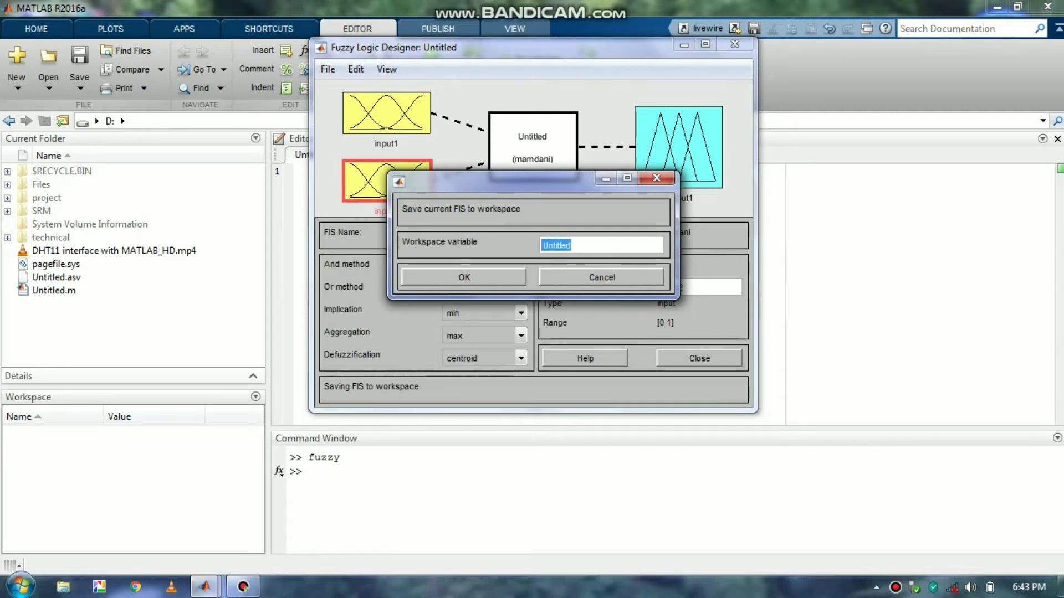
type("tipper")
left_click(464, 277)
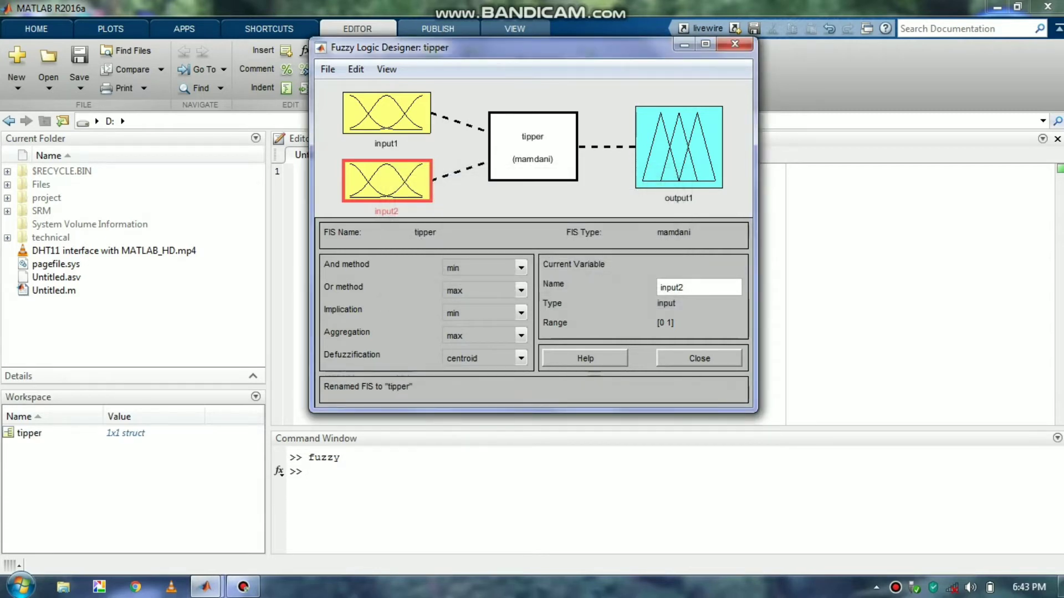
Step: Rename the first input variable, input1, to service
left_click(387, 113)
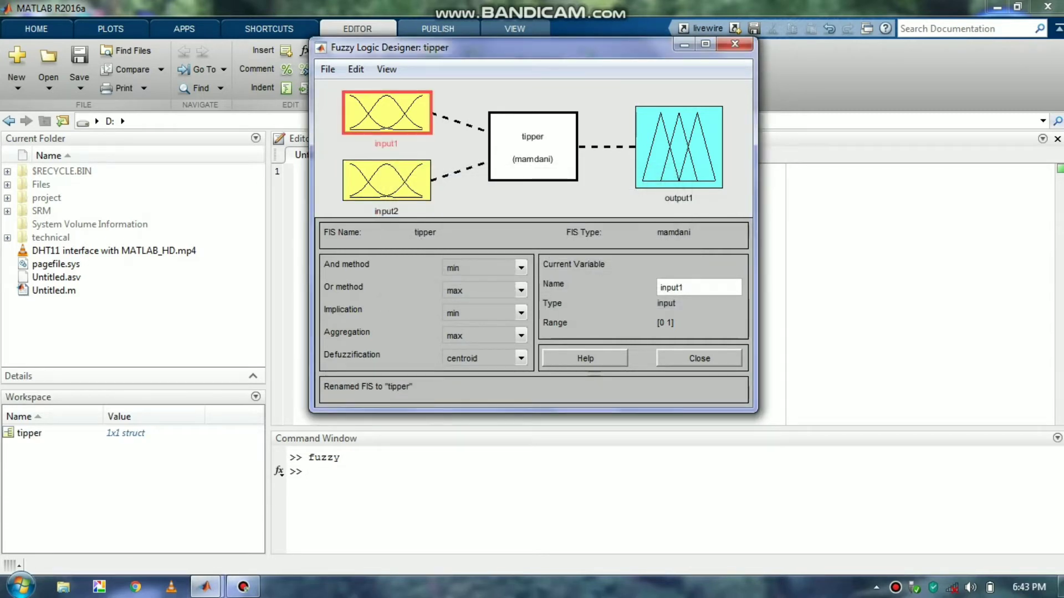
double_click(682, 288)
type("service")
key("Return")
Step: Rename the second input variable, input2, to food
left_click(386, 181)
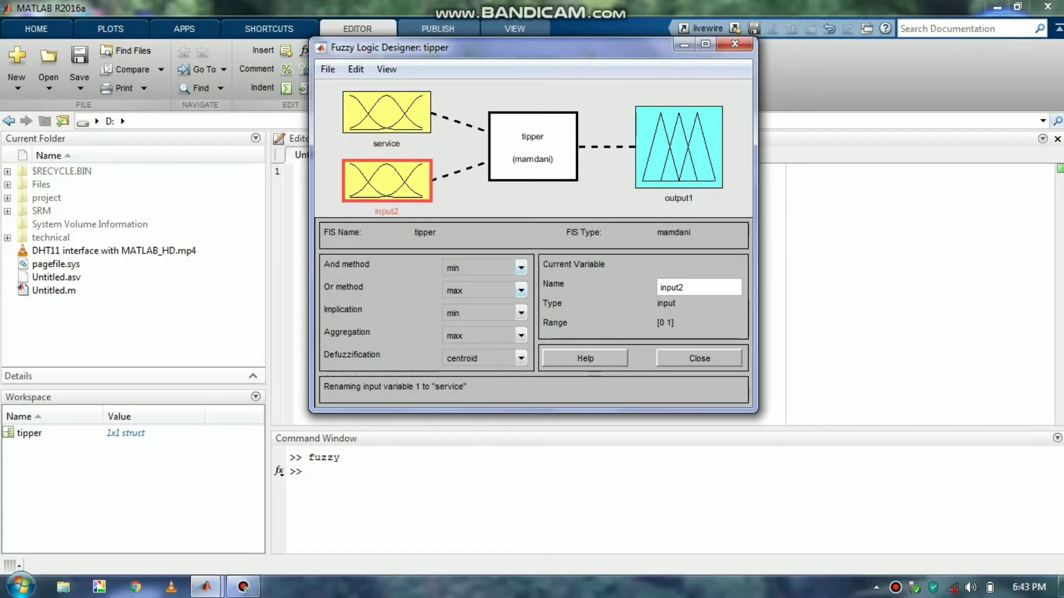
left_click_drag(685, 288, 656, 287)
type("food")
key("Return")
Step: Rename the output variable, output1, to tip
left_click(679, 147)
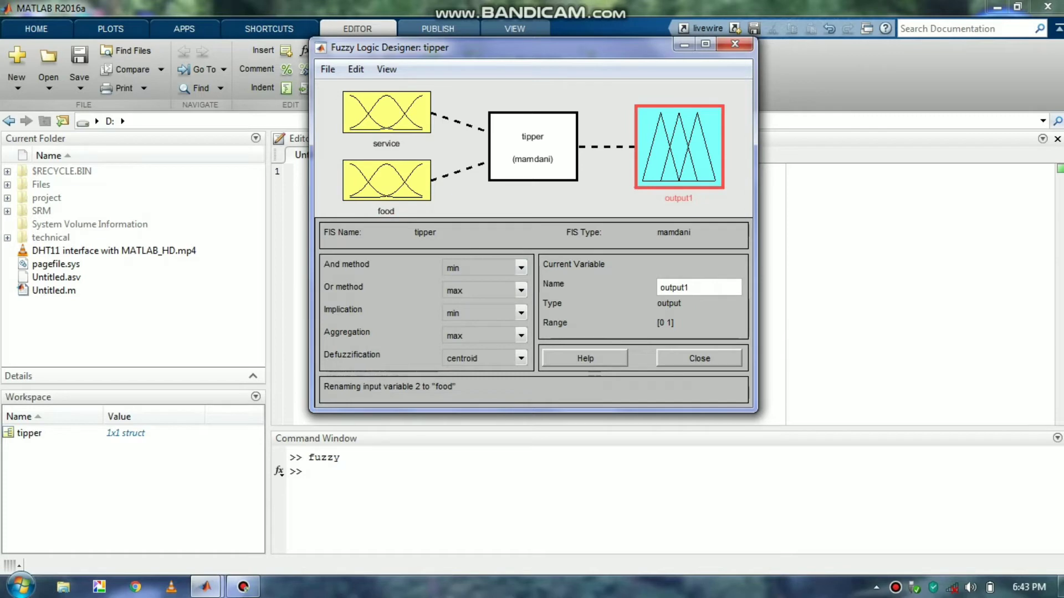
left_click_drag(687, 287, 657, 288)
type("tip")
key("Return")
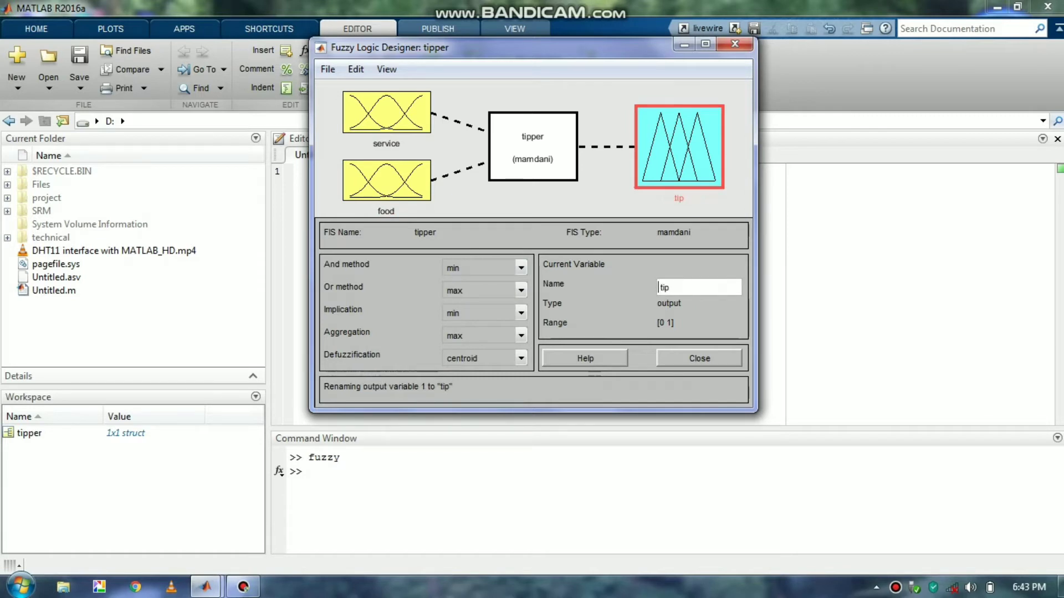
Step: Open the membership functions of the service input and set both its range and display range to [0 10]
left_click(387, 112)
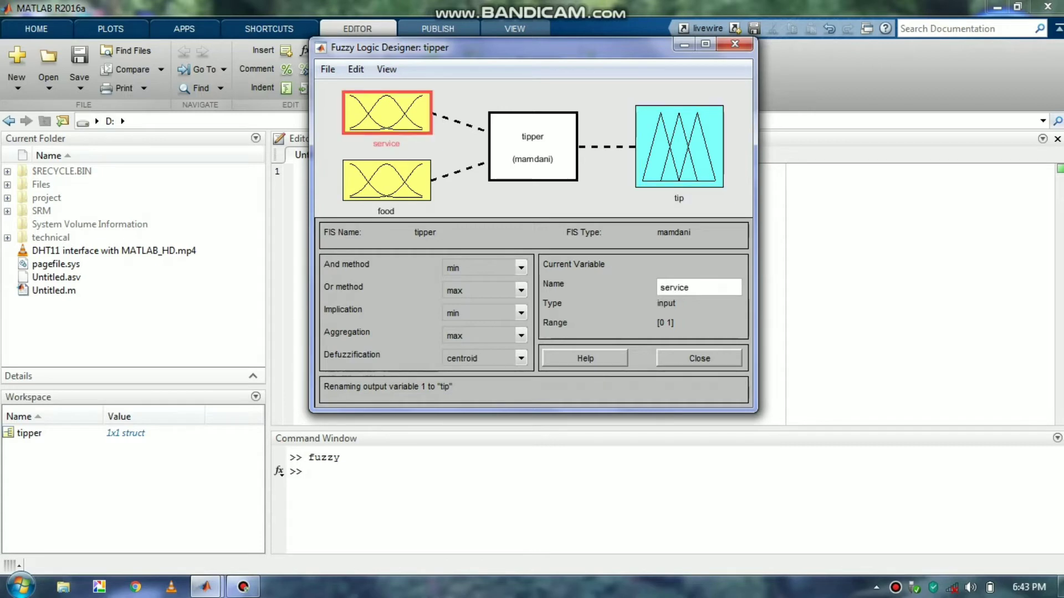
double_click(386, 112)
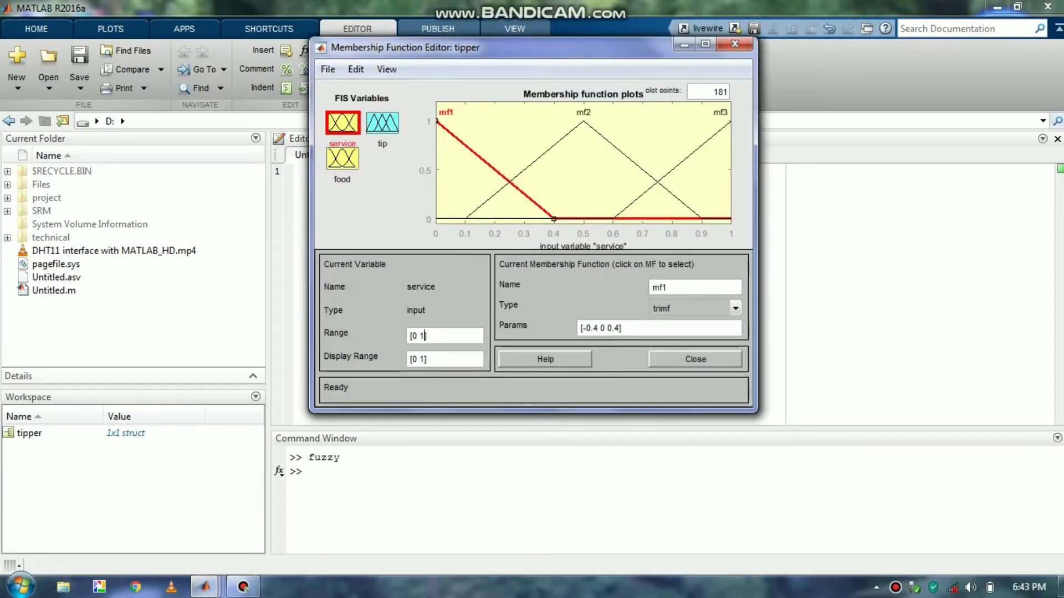
type("0")
left_click(427, 359)
type("0")
key("Return")
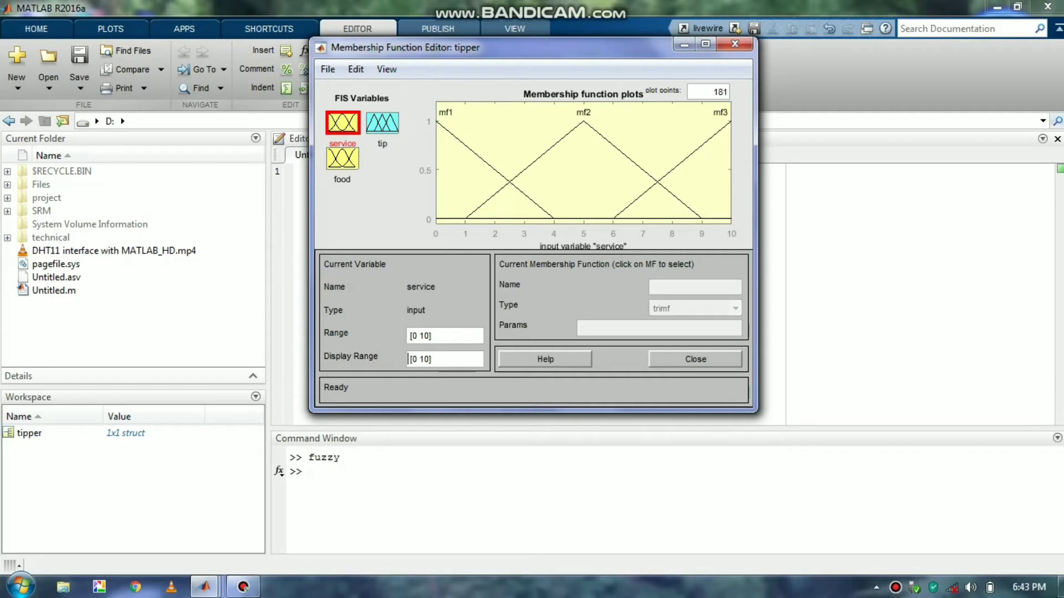
Step: Rename the service variable's first membership function, mf1, to poor
left_click(445, 113)
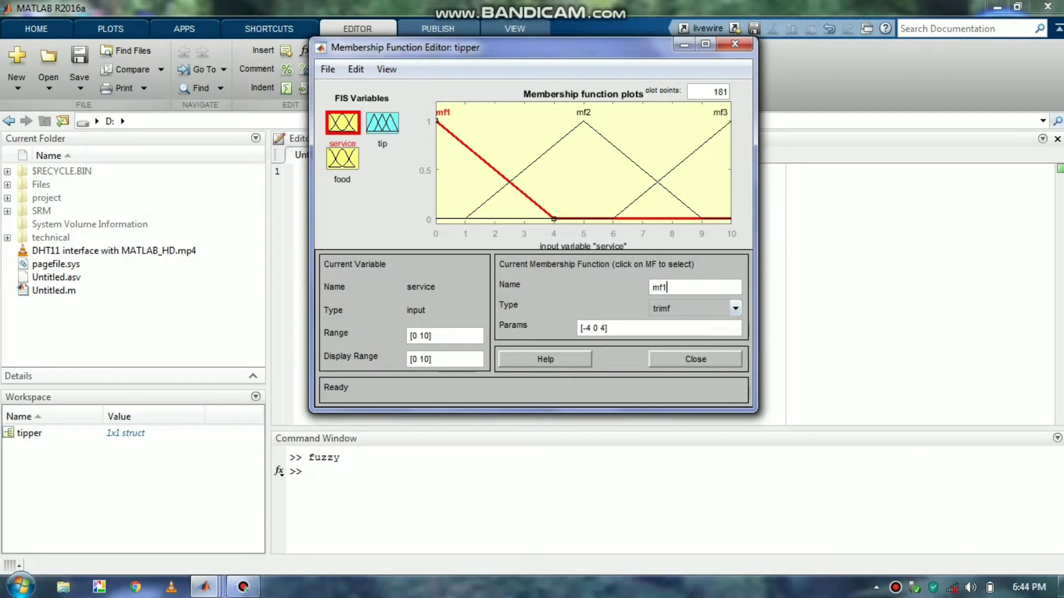
key("BackSpace")
key("BackSpace")
key("BackSpace")
type("poor")
key("Return")
Step: Change the poor membership function's type to gaussmf and set its parameters to [1.5 0]
left_click(734, 308)
key("Down")
key("Down")
key("Down")
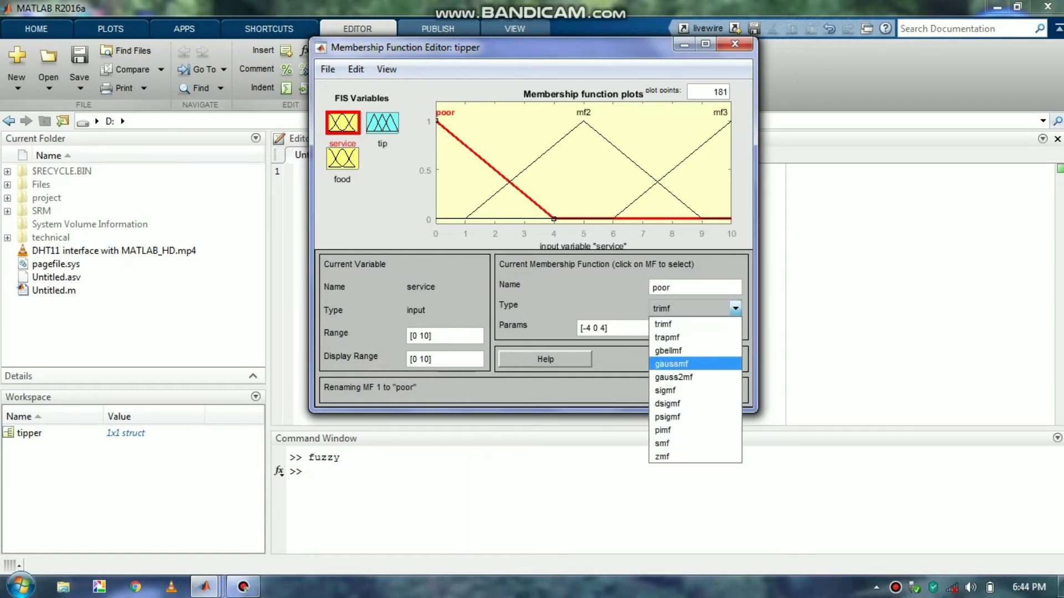
key("Return")
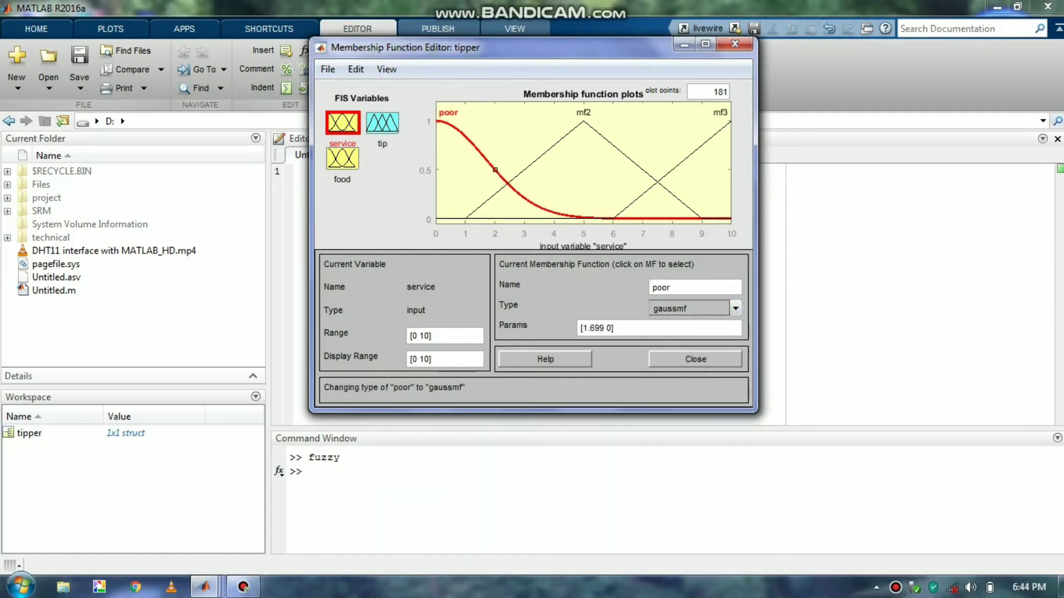
key("Tab")
type("[1.5 0]")
key("Return")
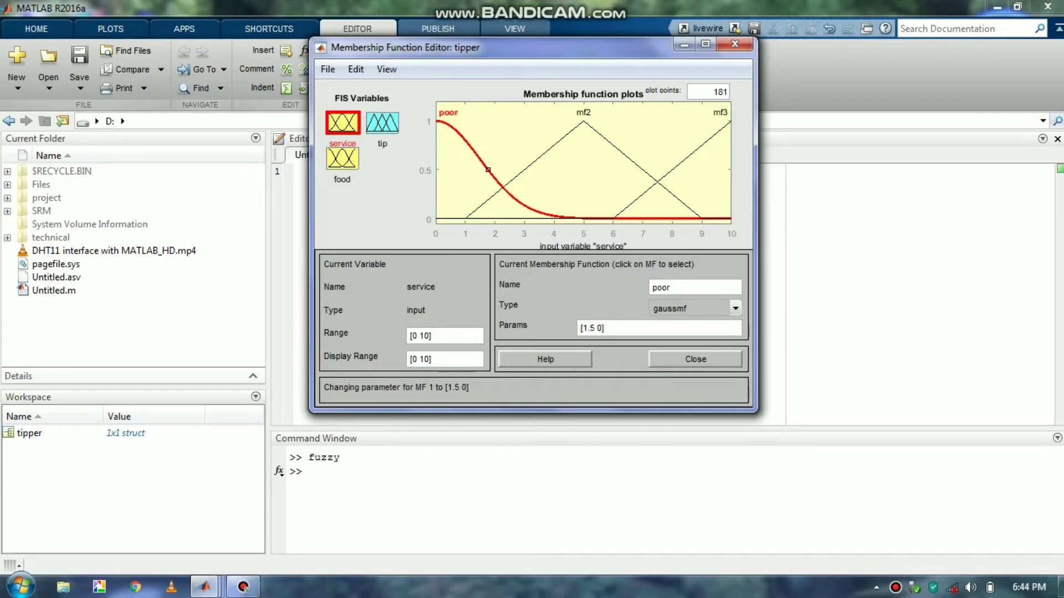
Step: Rename the service variable's second membership function, mf2, to good
double_click(584, 113)
left_click(584, 113)
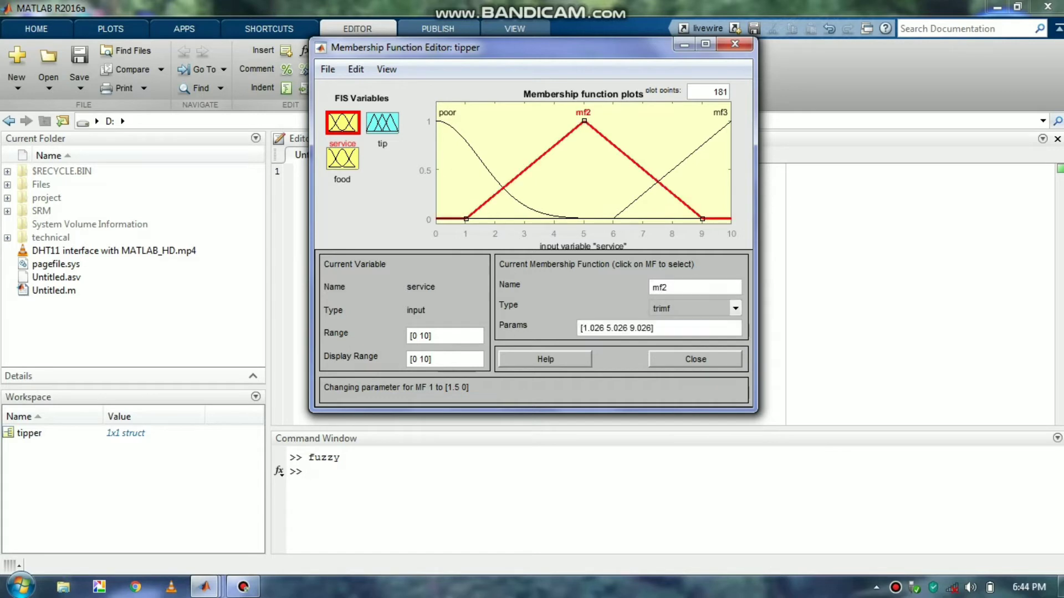
left_click_drag(652, 287, 660, 287)
double_click(659, 287)
type("good")
key("Return")
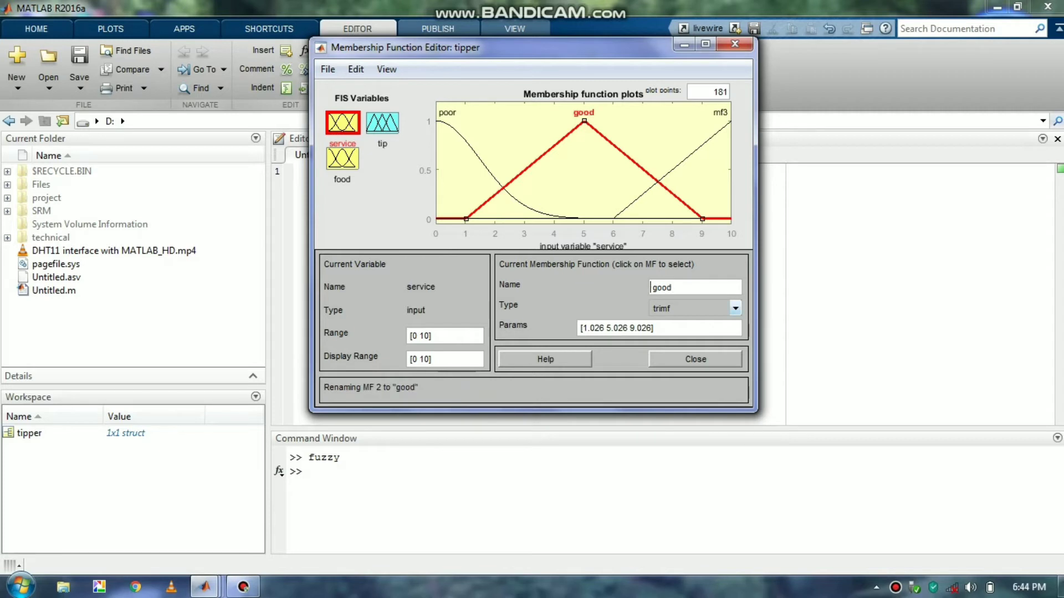
Step: Change the good membership function's type to gaussmf and set its parameters to [1.5 5]
left_click(735, 308)
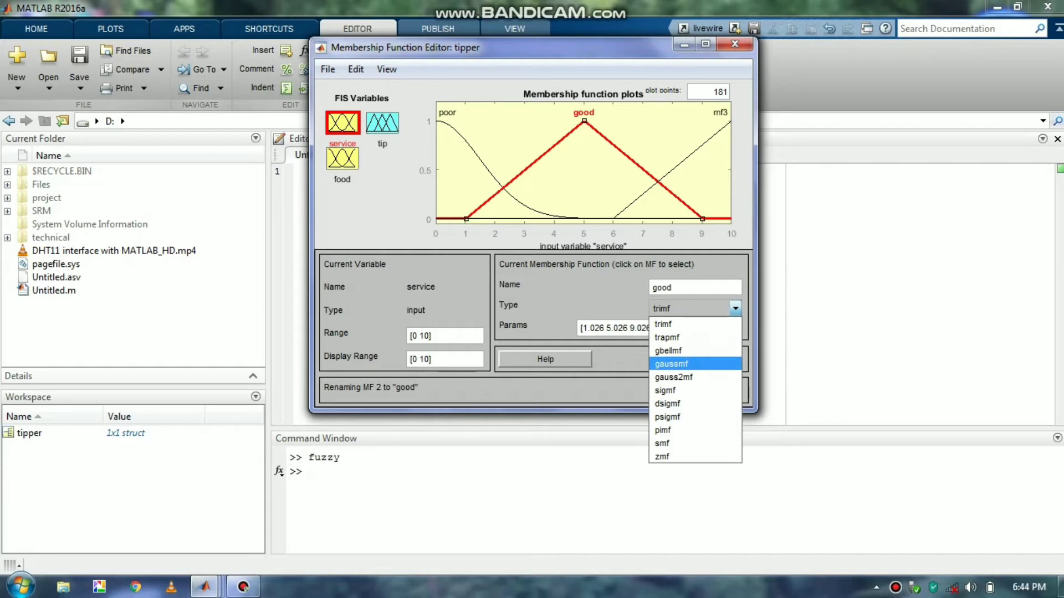
left_click(672, 364)
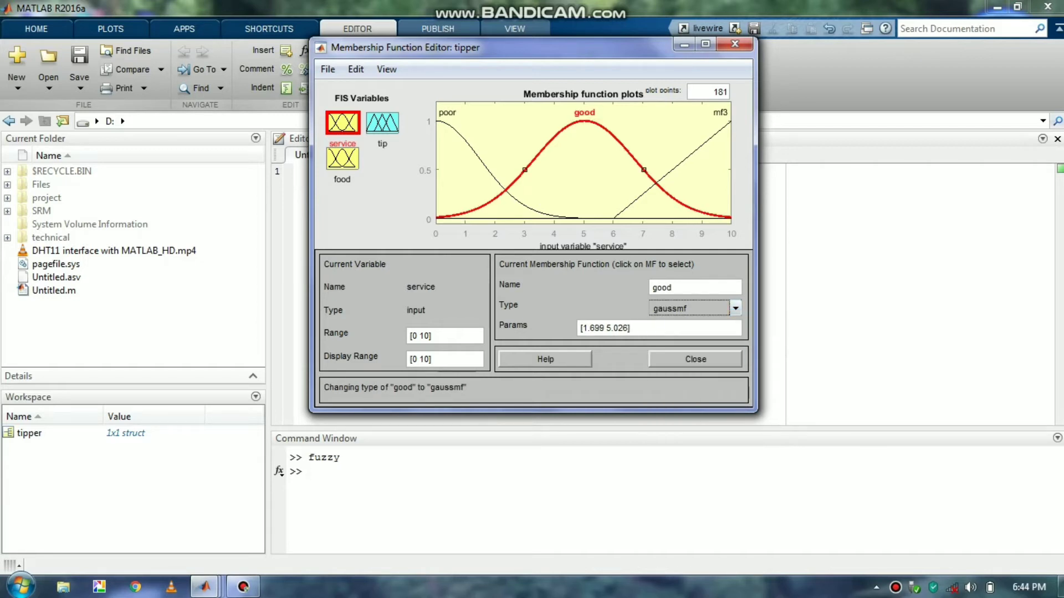
left_click(634, 328)
key("BackSpace")
key("BackSpace")
key("BackSpace")
key("BackSpace")
key("BackSpace")
key("BackSpace")
key("BackSpace")
key("BackSpace")
key("BackSpace")
key("BackSpace")
key("BackSpace")
key("BackSpace")
key("BackSpace")
type("[1.5")
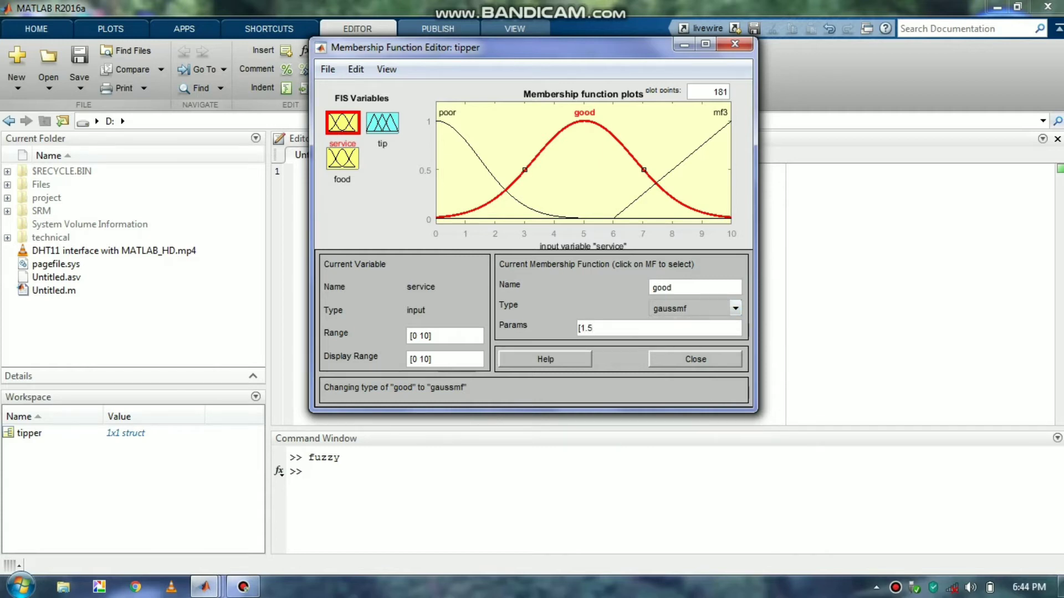
type(" 5]")
key("Return")
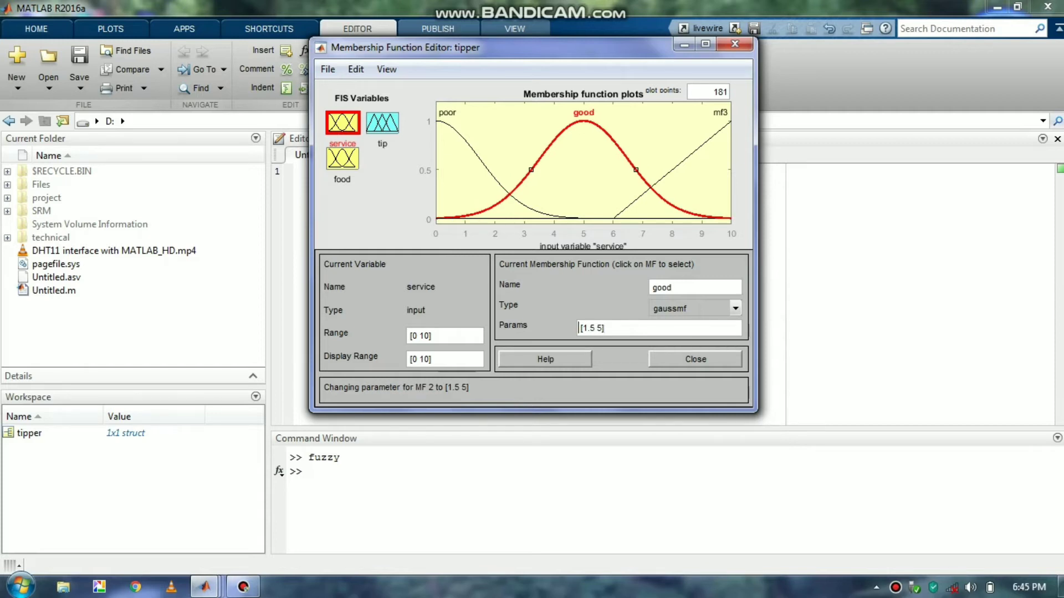
Step: Rename the service variable's third membership function, mf3, to excellent
left_click(687, 157)
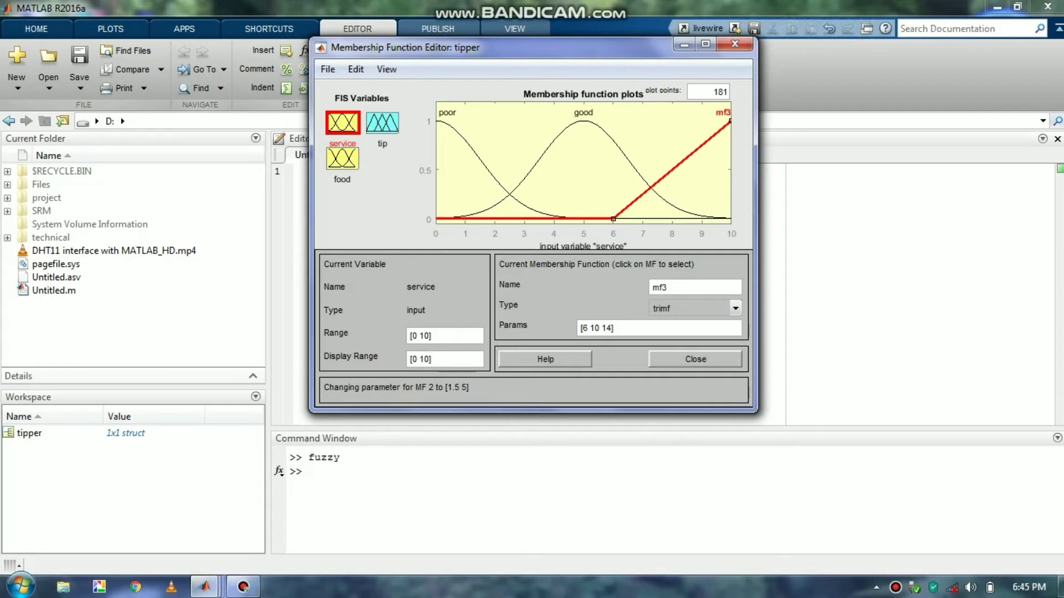
left_click_drag(676, 288, 650, 288)
type("excellent")
Step: Change the excellent membership function's type to gaussmf and set its parameters to [1.5 10]
left_click(735, 309)
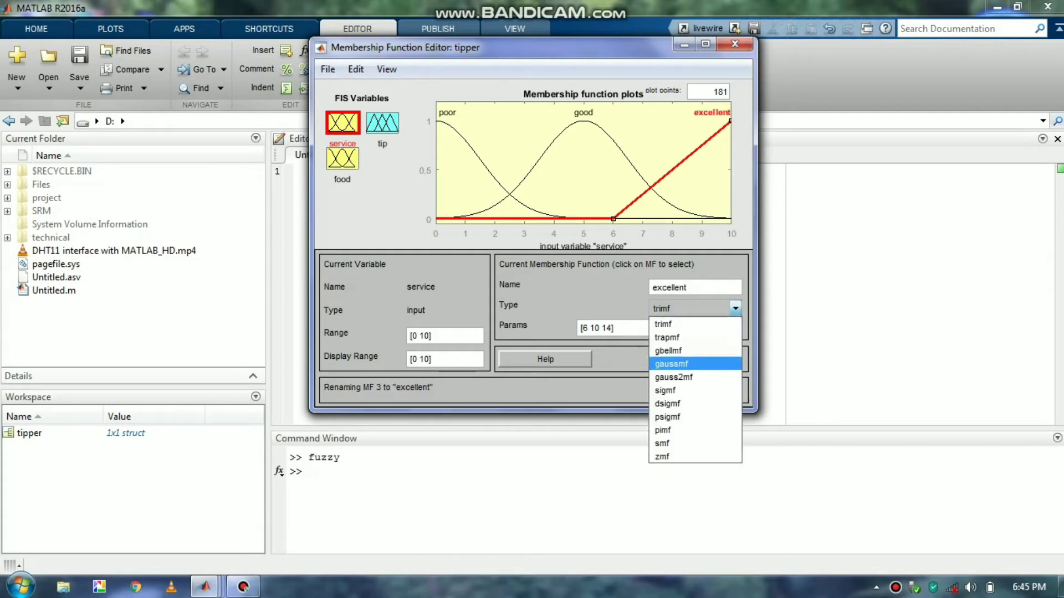
left_click(696, 364)
left_click(619, 328)
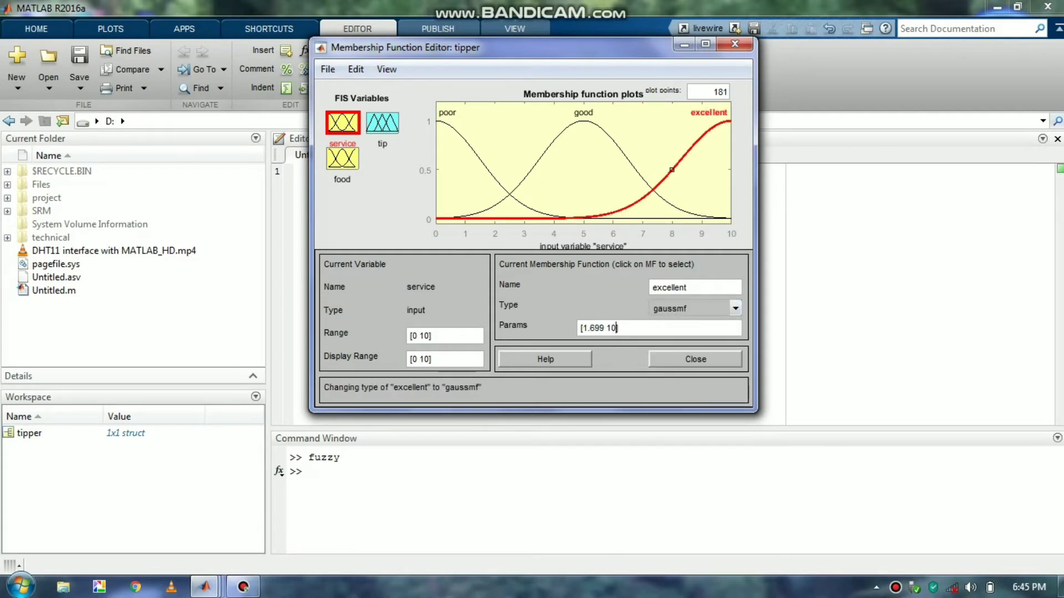
key("BackSpace")
key("BackSpace")
key("BackSpace")
key("BackSpace")
key("BackSpace")
key("BackSpace")
key("BackSpace")
type(".5 10")
key("Return")
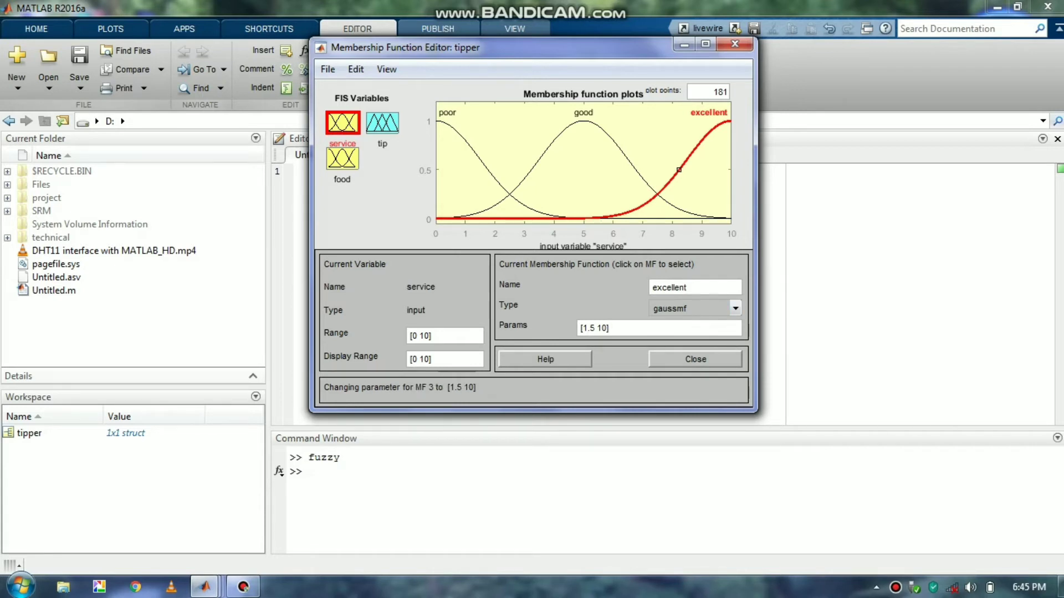
Step: Remove all existing membership functions from the food input variable
left_click(342, 159)
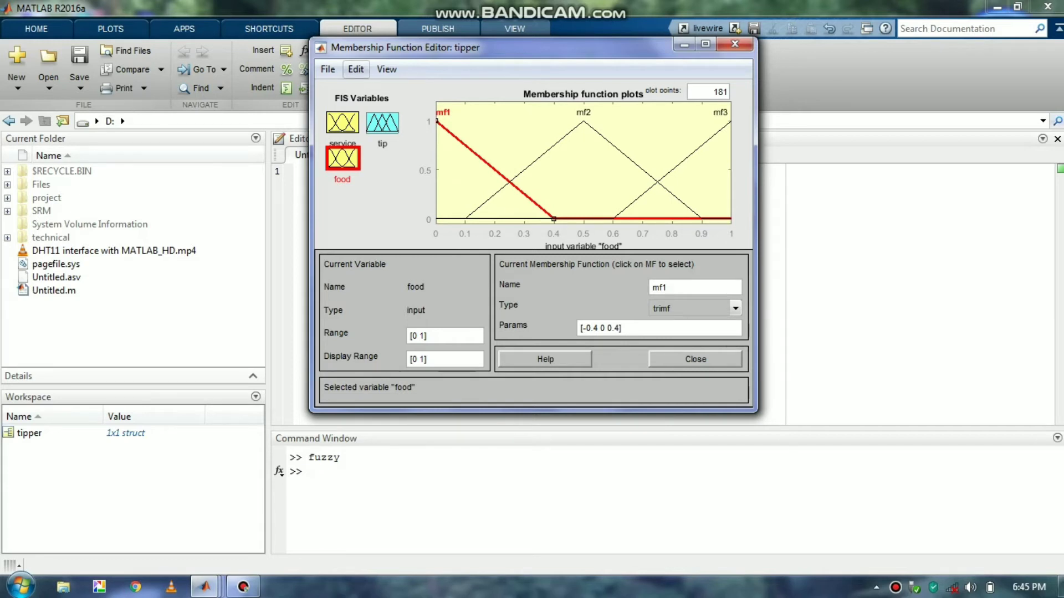
left_click(356, 68)
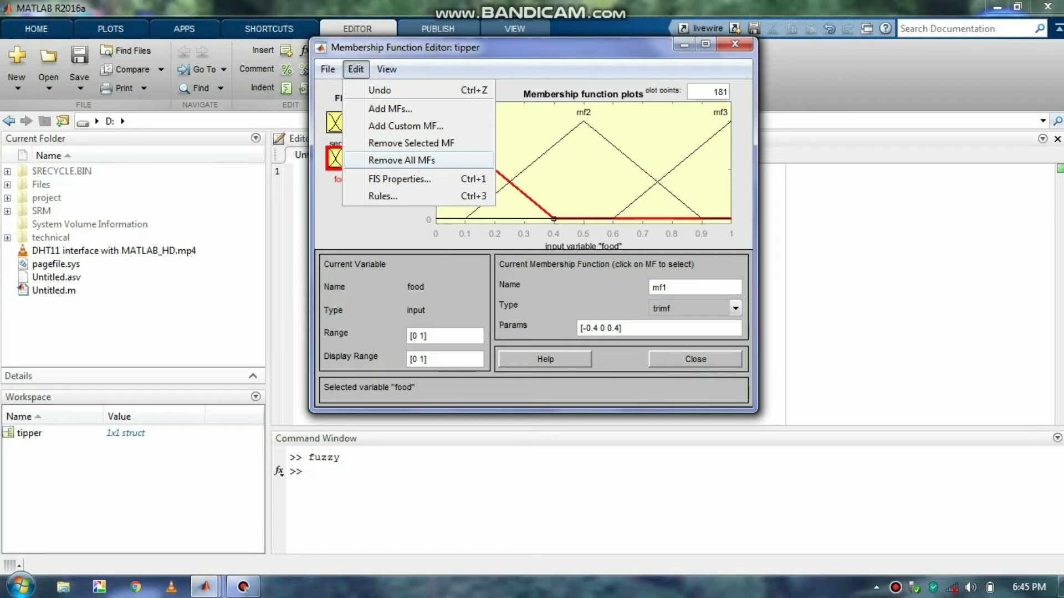
left_click(401, 161)
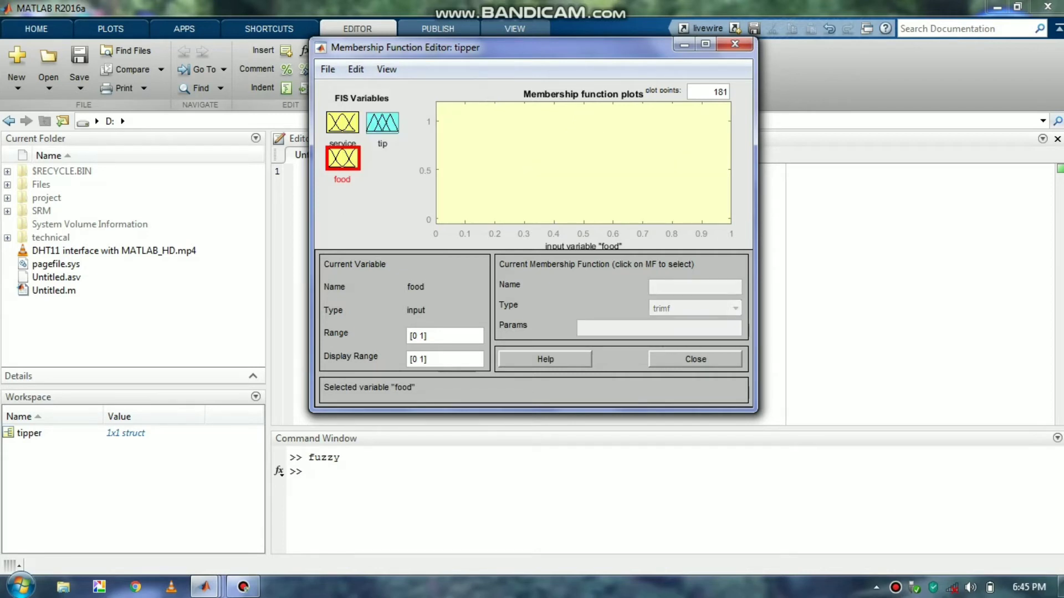
Step: Add two membership functions of type trapmf to the food input variable
left_click(356, 69)
left_click(390, 108)
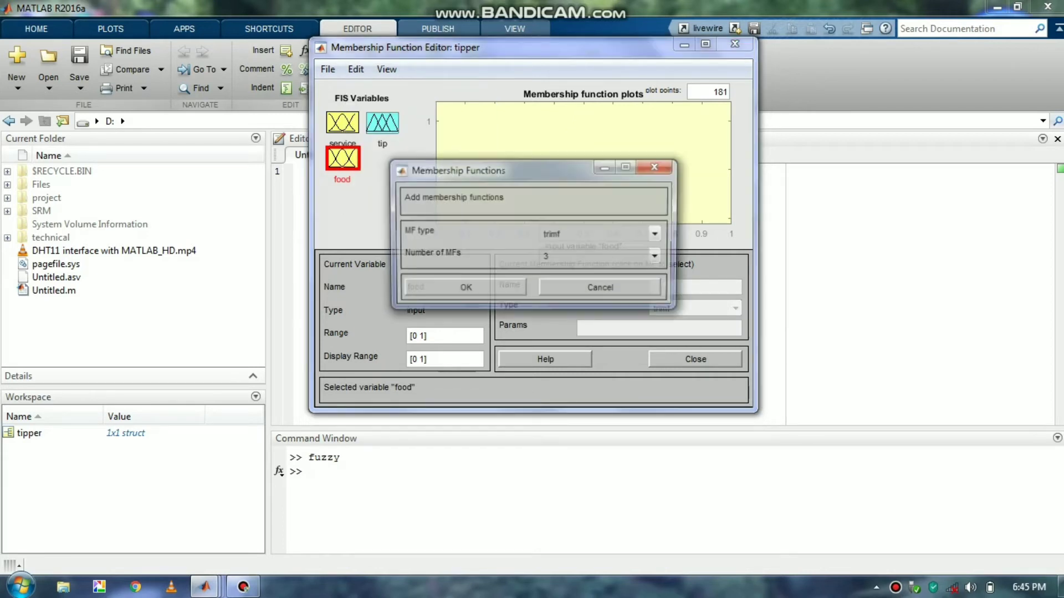
left_click(656, 257)
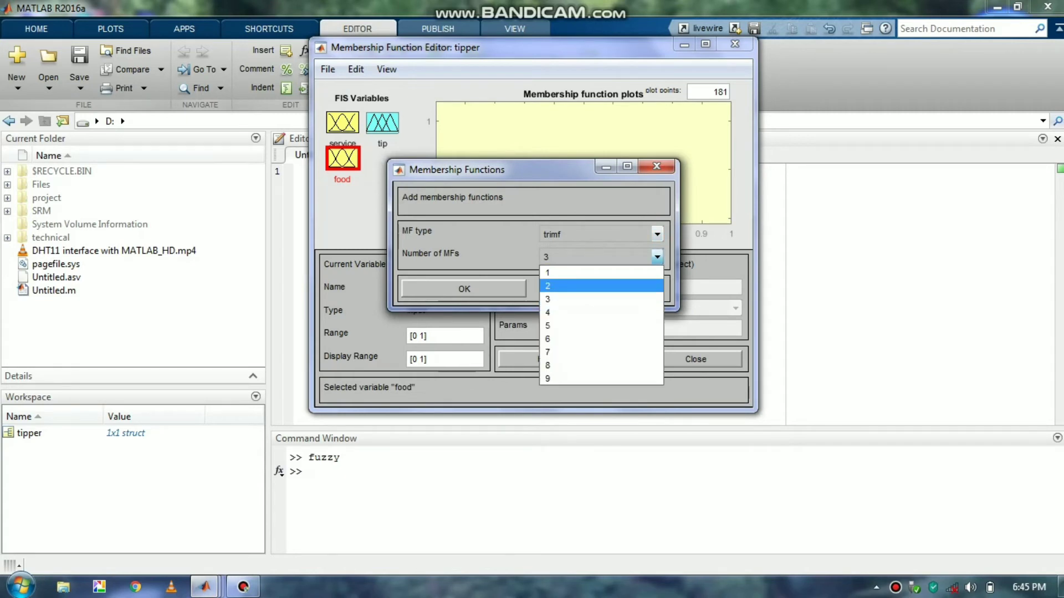
left_click(601, 286)
left_click(657, 235)
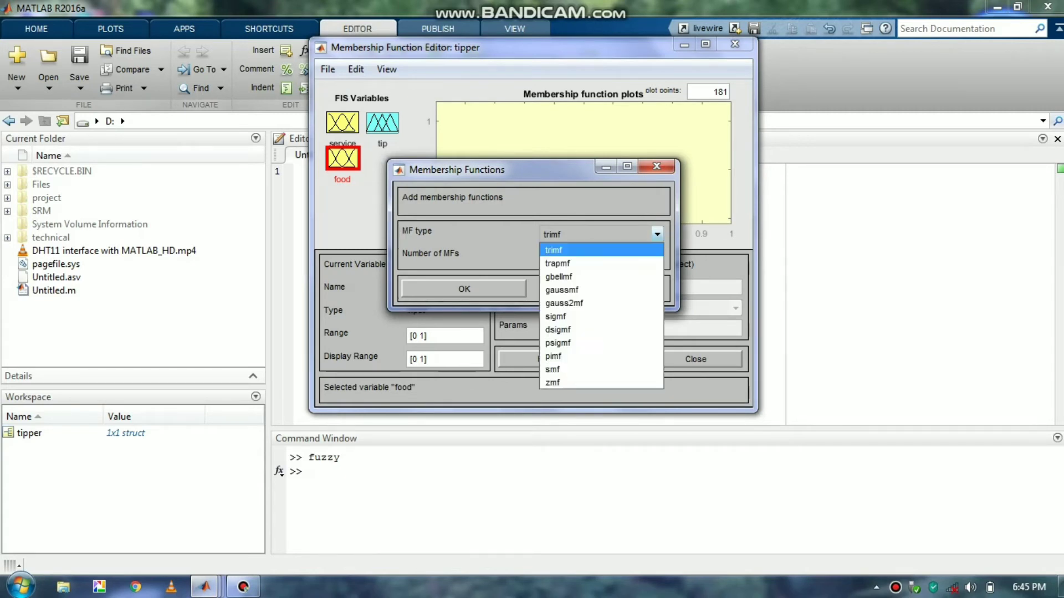
left_click(601, 263)
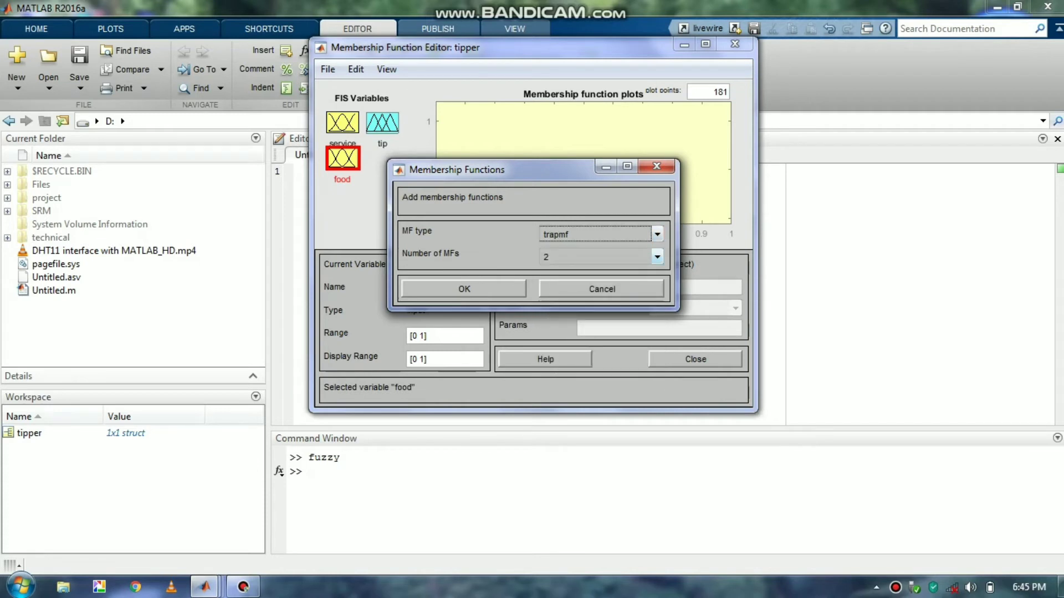
left_click(464, 289)
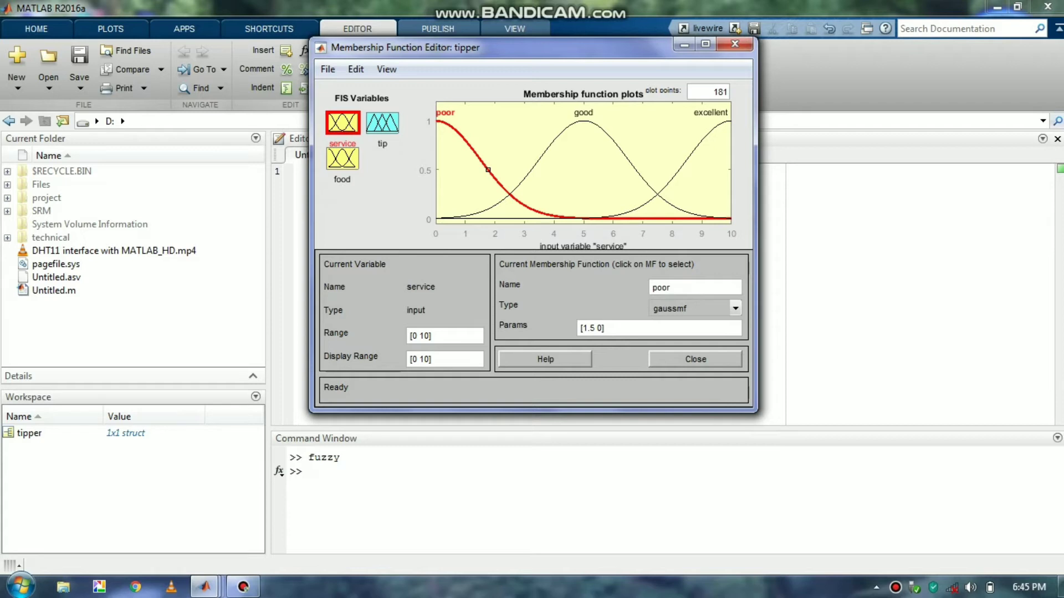
Step: Set the food input variable's range to [0 10]
left_click(342, 159)
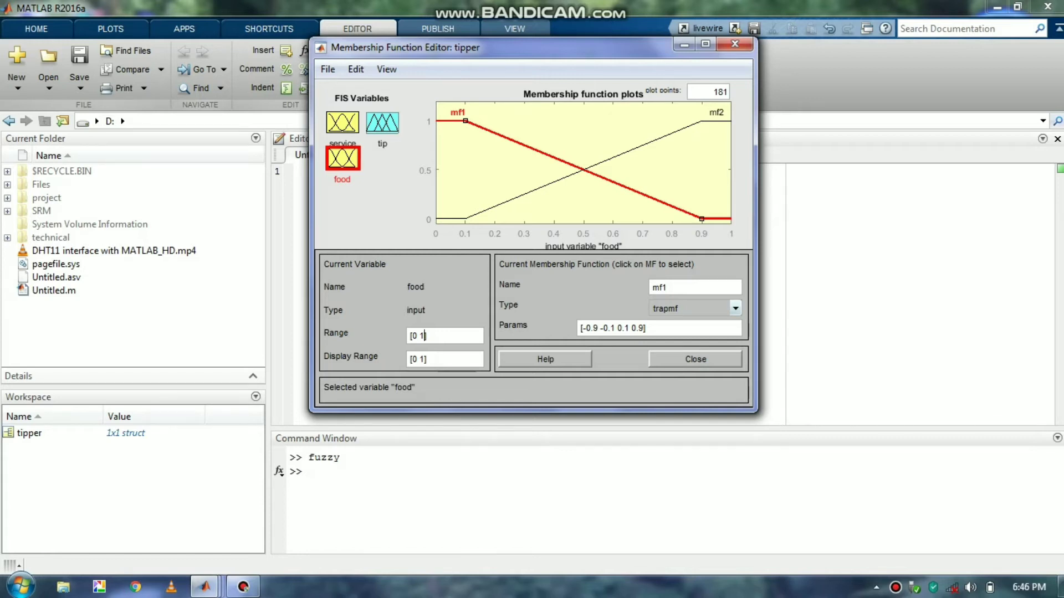
type("0")
key("Return")
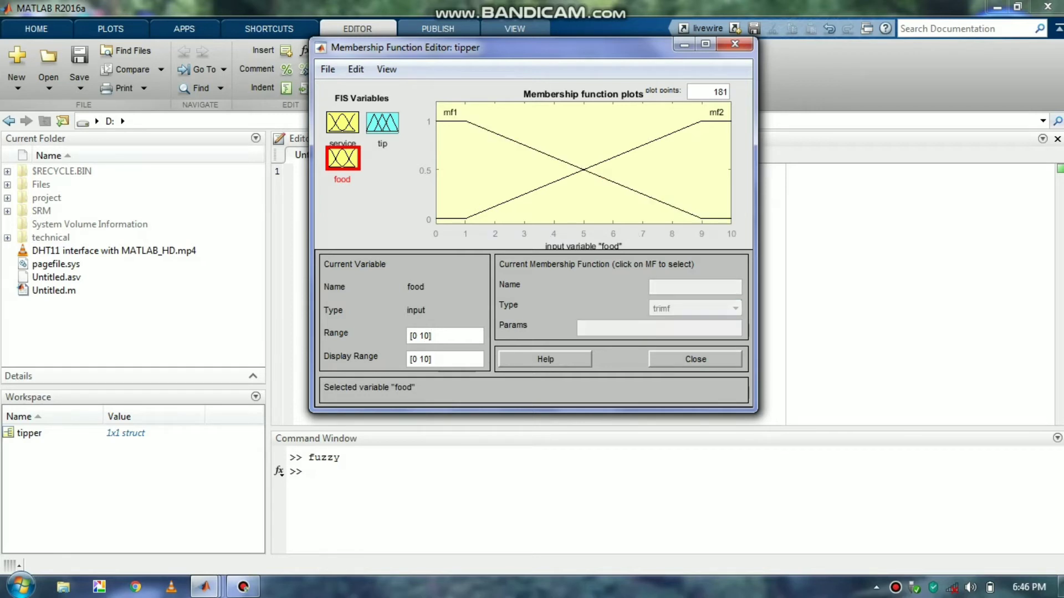
Step: Rename the food variable's first membership function, mf1, to rancid
left_click(450, 112)
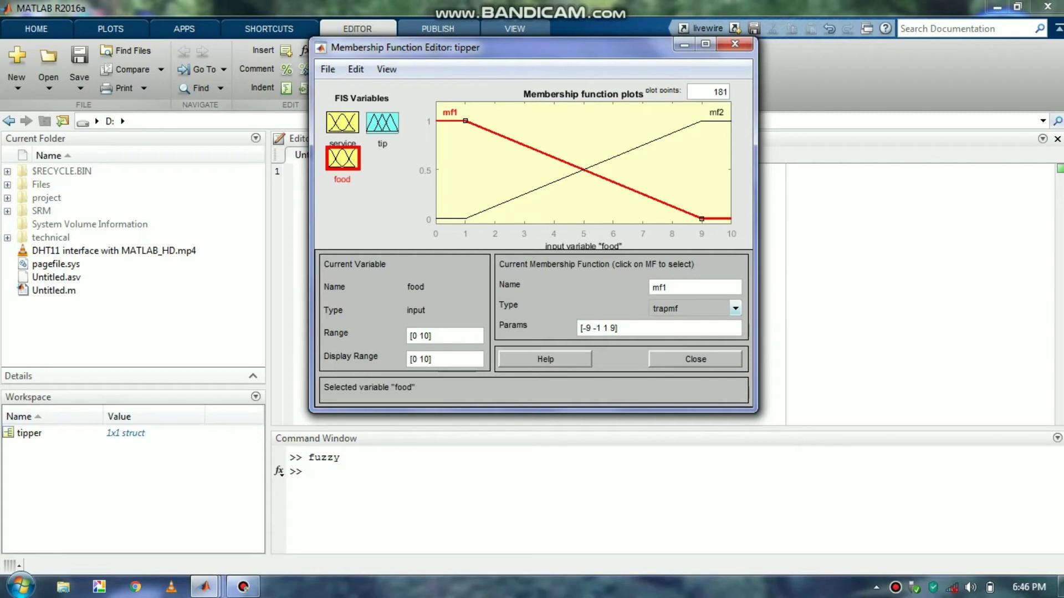
key("BackSpace")
key("BackSpace")
key("BackSpace")
type("rancid")
Step: Try to replace the parameters of the food variable's rancid membership function with a vector beginning [0 0 1
left_click(617, 328)
key("BackSpace")
key("BackSpace")
key("BackSpace")
key("BackSpace")
key("BackSpace")
key("BackSpace")
key("BackSpace")
key("BackSpace")
key("BackSpace")
key("BackSpace")
key("BackSpace")
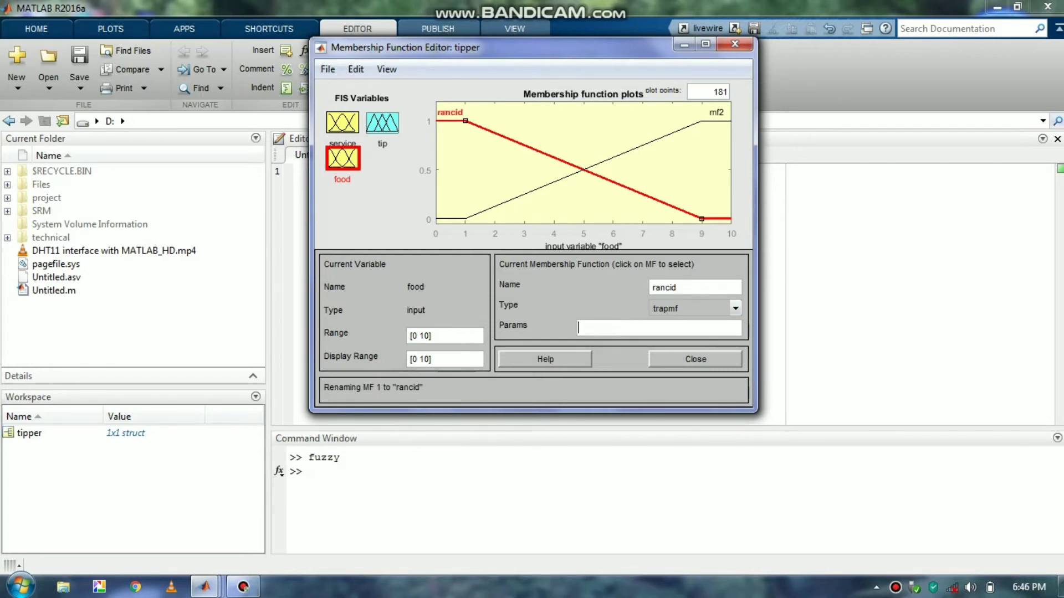
type("[0 0 13")
key("Return")
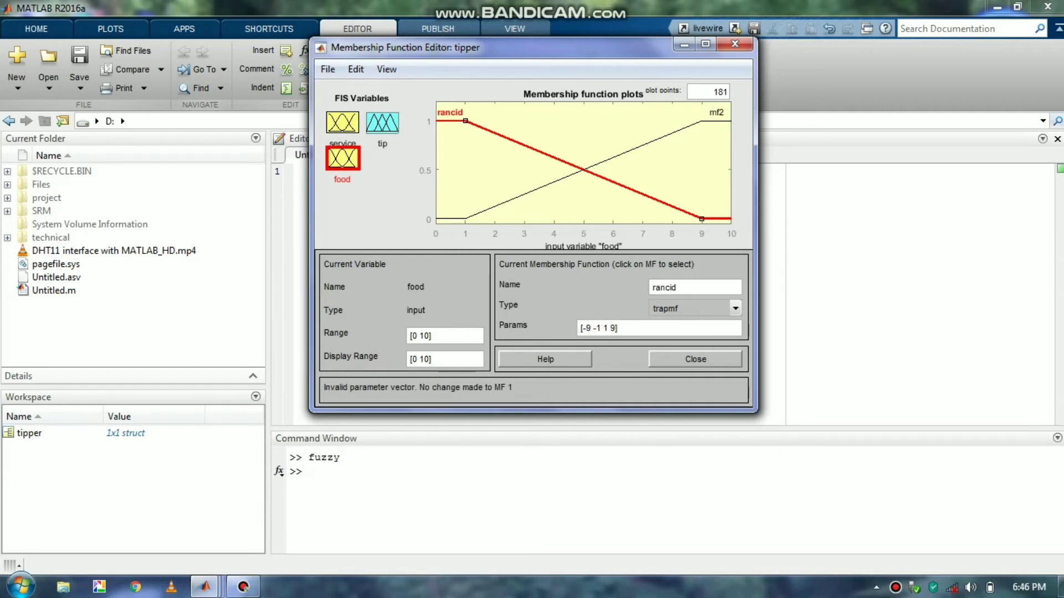
key("shift+End")
type("[0 0 1")
key("Return")
Step: Rename the food variable's second membership function, mf2, to delicious
left_click(716, 112)
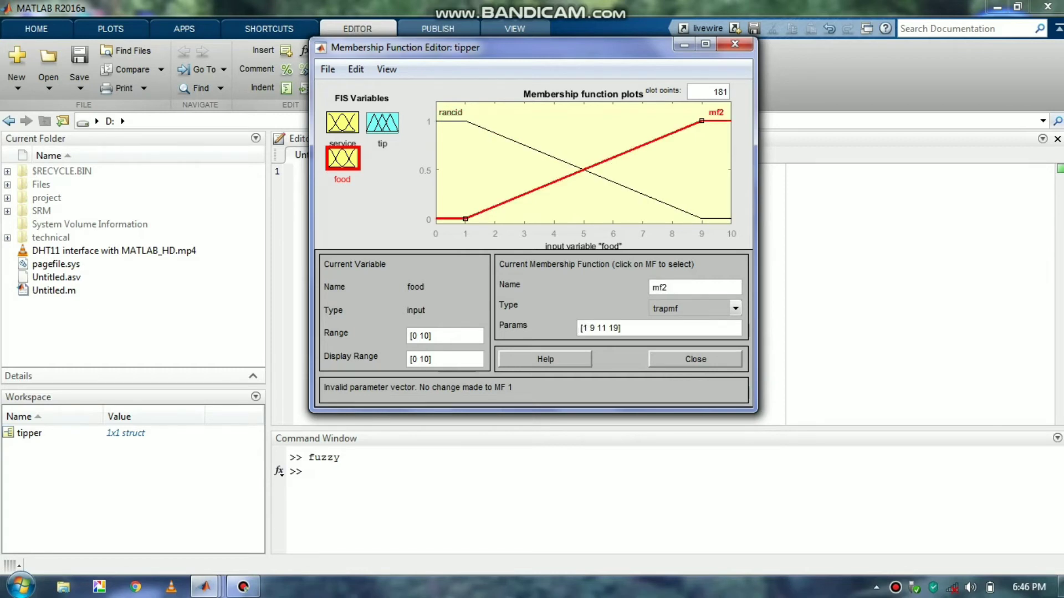
left_click_drag(670, 288, 650, 288)
type("deliciour")
key("BackSpace")
type("s")
key("Return")
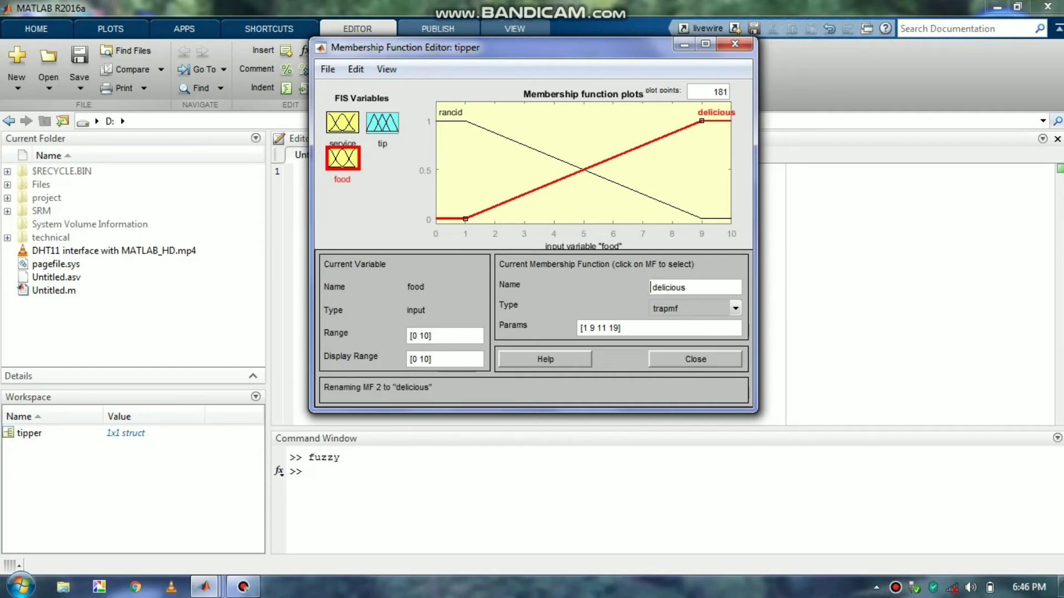
Step: Set the delicious membership function's parameters to [7 9 10 10]
key("Tab")
type("[")
type("7 9")
key("Left")
key("Left")
key("Left")
key("Left")
key("Right")
key("Right")
key("Right")
key("Right")
type("10 10")
type("]")
key("Return")
Step: Set the parameters of the food variable's rancid membership function to [0 0 1 3]
left_click(450, 112)
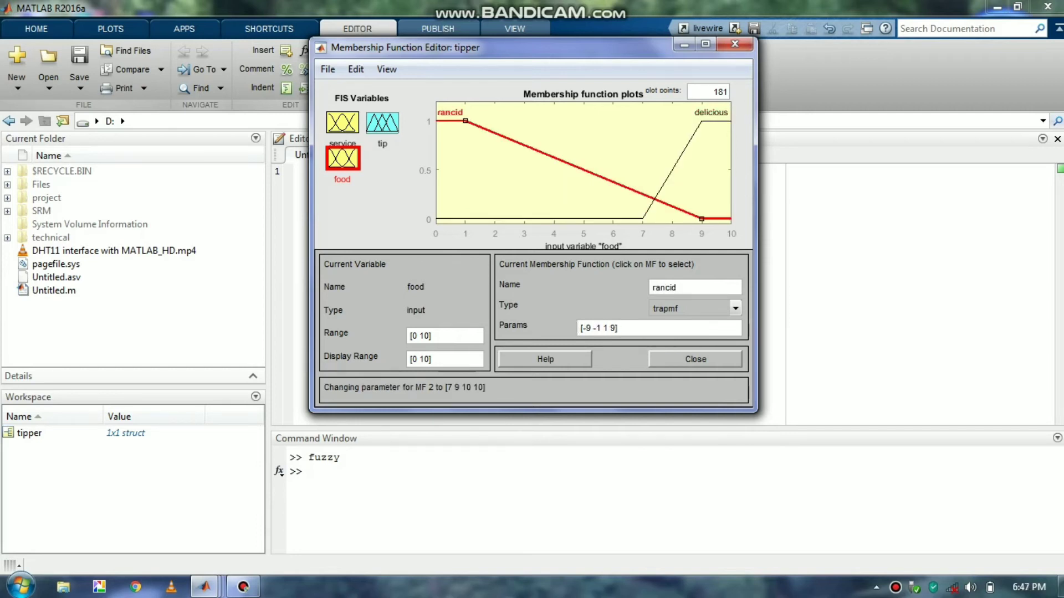
left_click_drag(618, 327, 579, 327)
key("BackSpace")
type("[0")
key("BackSpace")
key("Right")
type("0 12")
key("BackSpace")
type("3]")
key("Return")
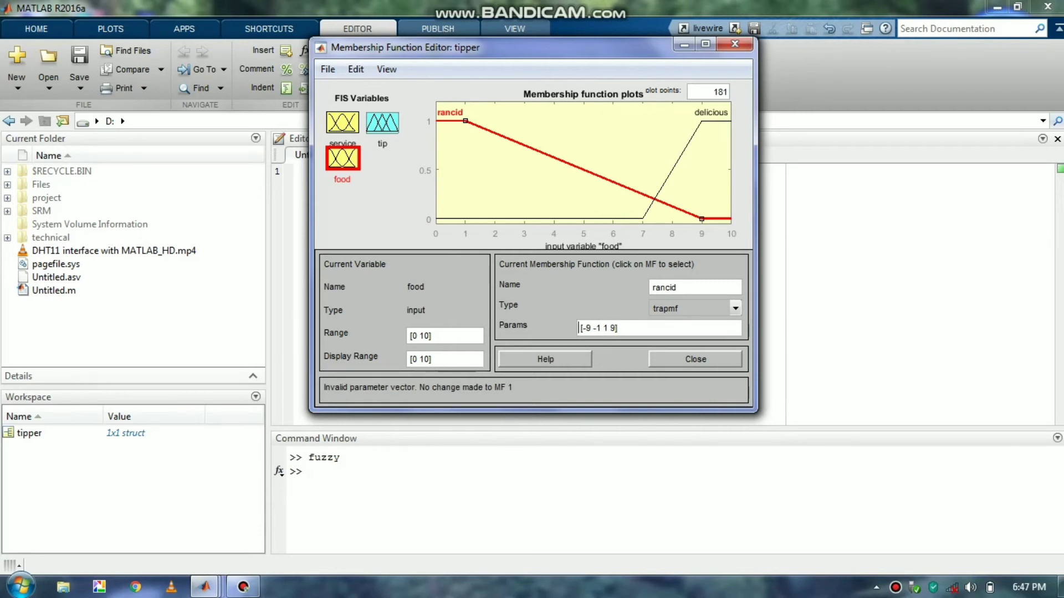
key("ctrl+a")
type("[0 0 1 3]")
key("Return")
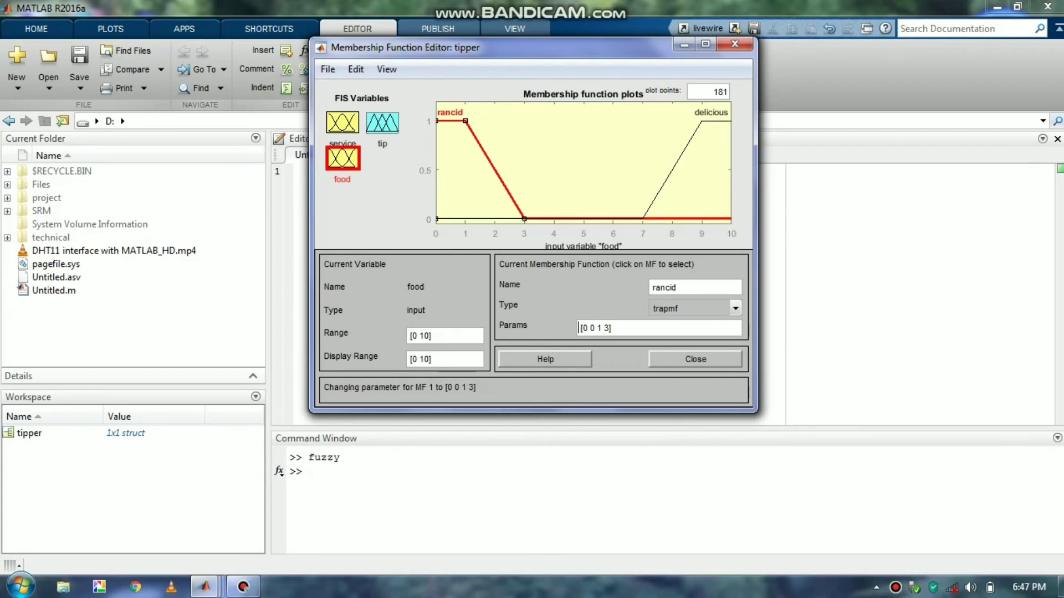
Step: Set the tip output variable's range to [0 30]
left_click(382, 123)
left_click(356, 69)
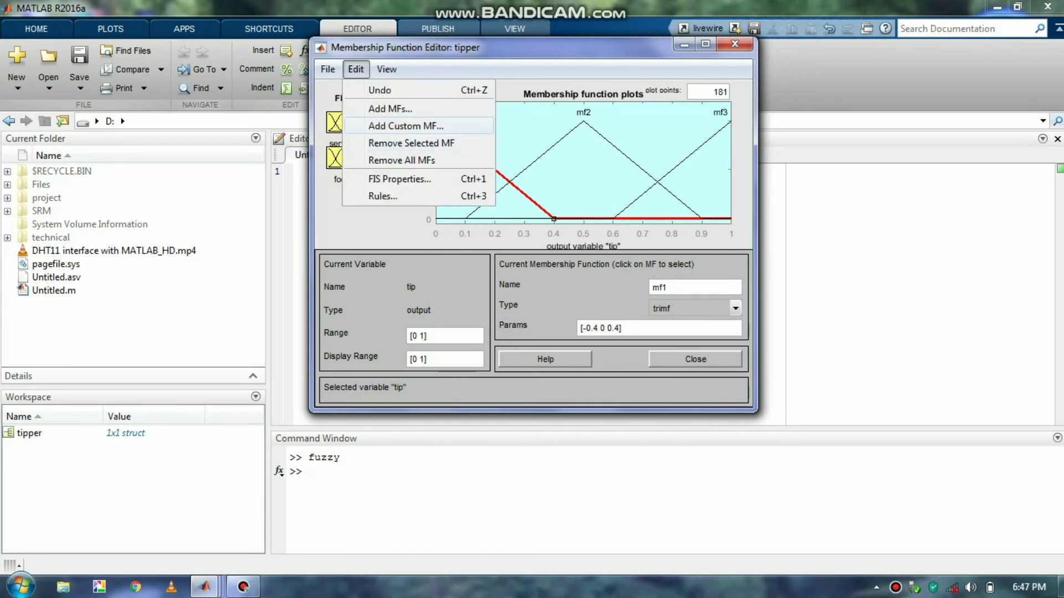
left_click(515, 128)
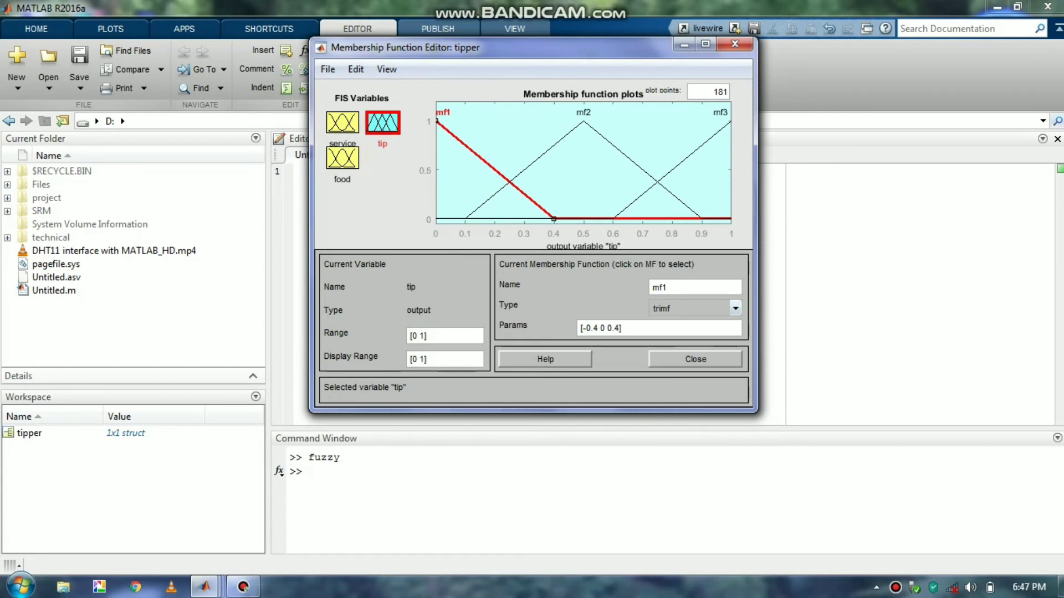
left_click_drag(429, 336, 424, 336)
key("BackSpace")
key("BackSpace")
type("30]")
key("Return")
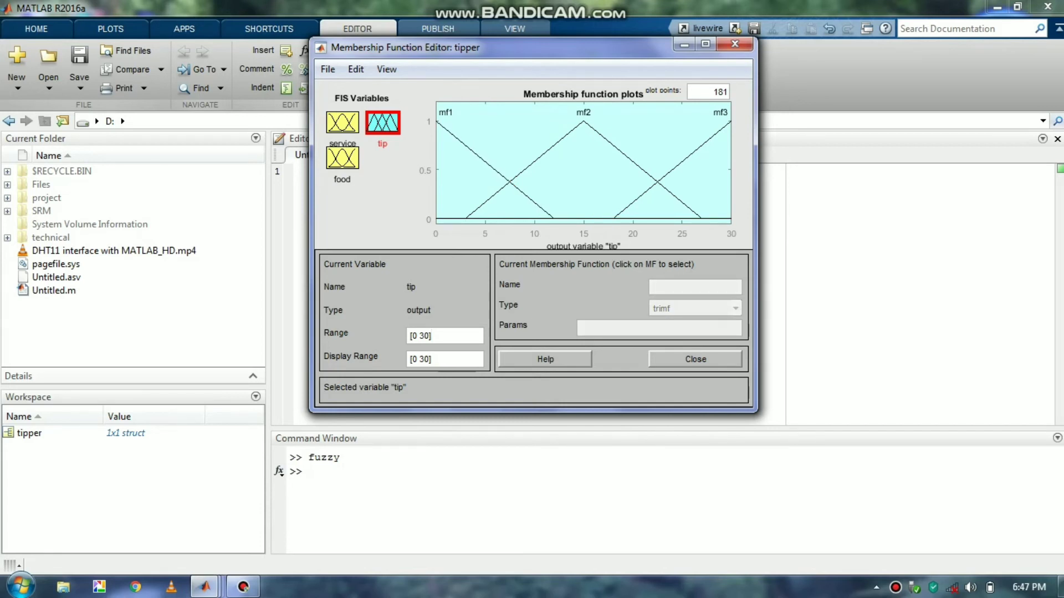
Step: Rename the tip variable's mf1 membership function to cheap and set its parameters to [0 5 10]
left_click(446, 113)
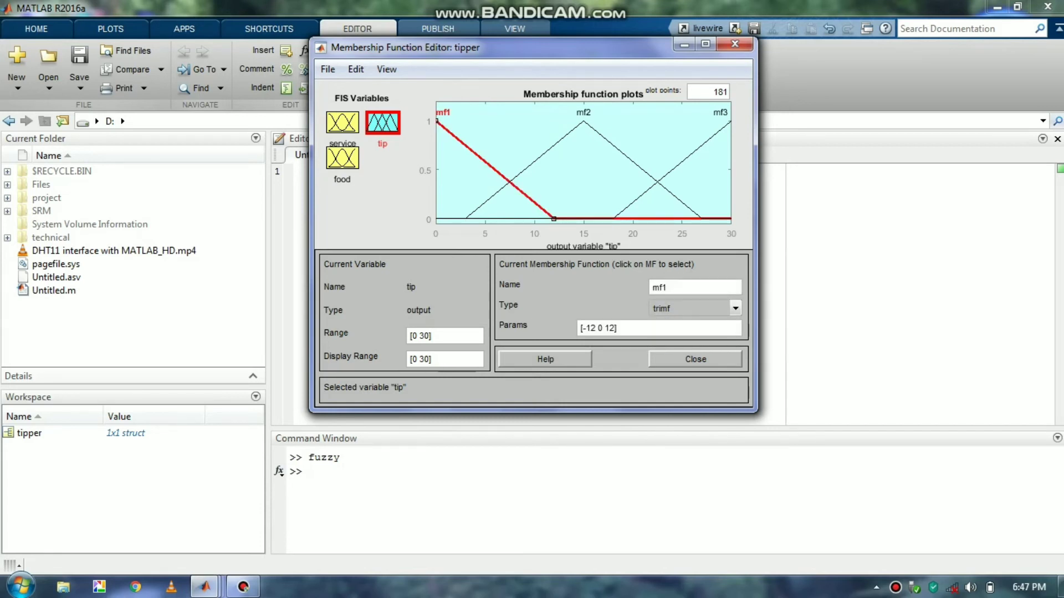
left_click_drag(669, 287, 650, 288)
type("cheap")
key("Return")
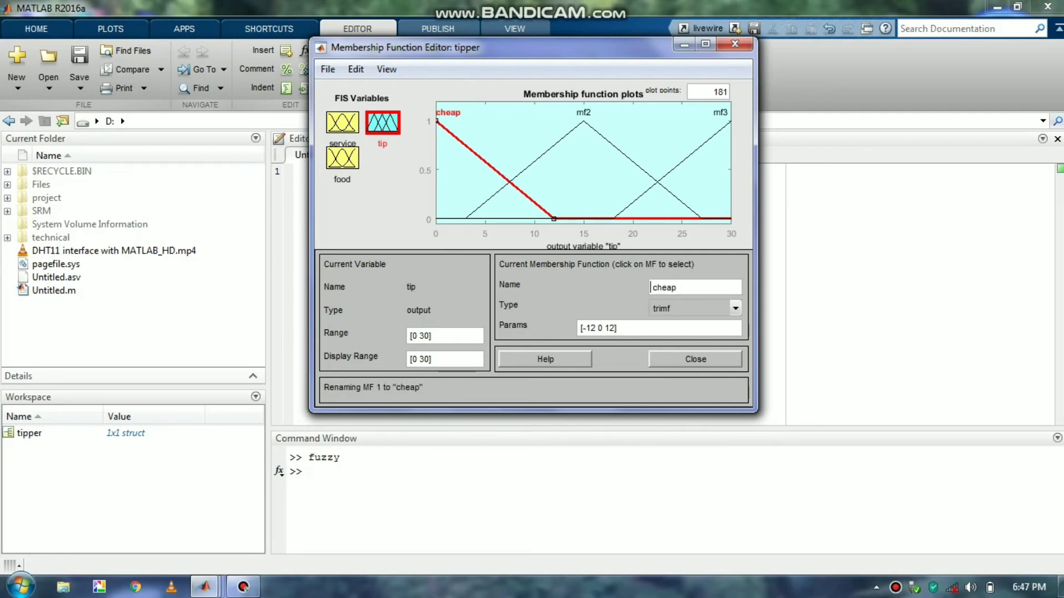
left_click_drag(619, 328, 578, 328)
type("[0 5 10]")
key("Return")
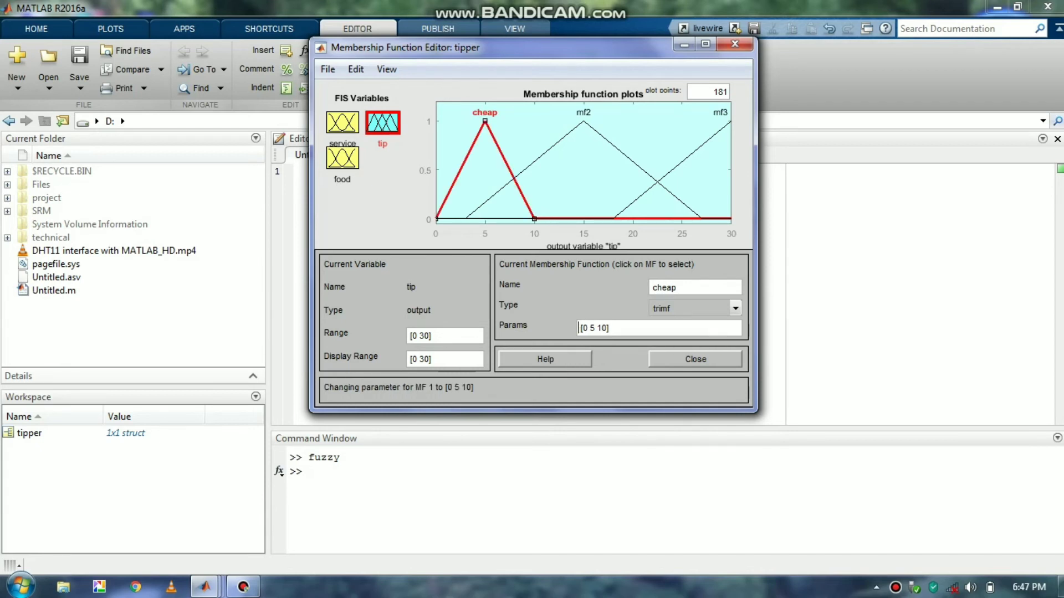
Step: Rename the tip variable's mf2 membership function to average and set its parameters to [10 15 20]
left_click(583, 113)
left_click(583, 113)
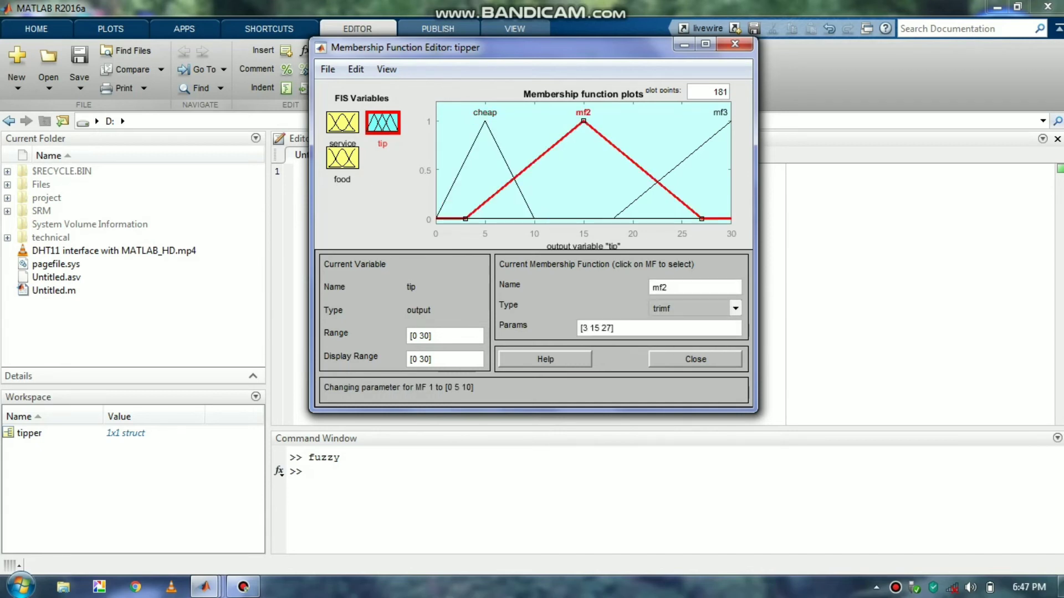
left_click_drag(671, 288, 650, 287)
type("average")
key("Return")
key("Tab")
key("Tab")
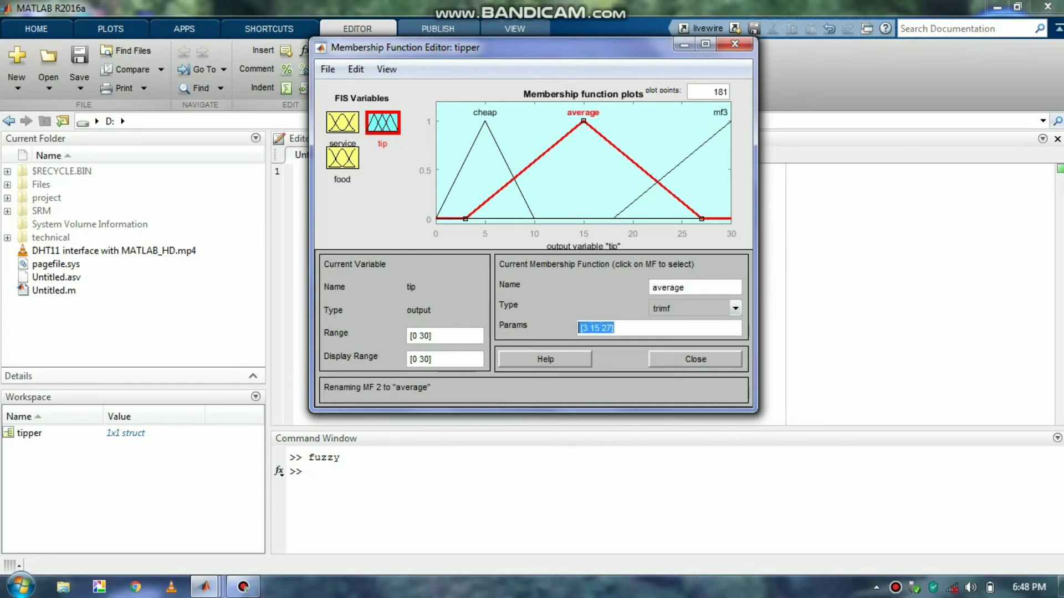
type("[10 15 20]")
key("Return")
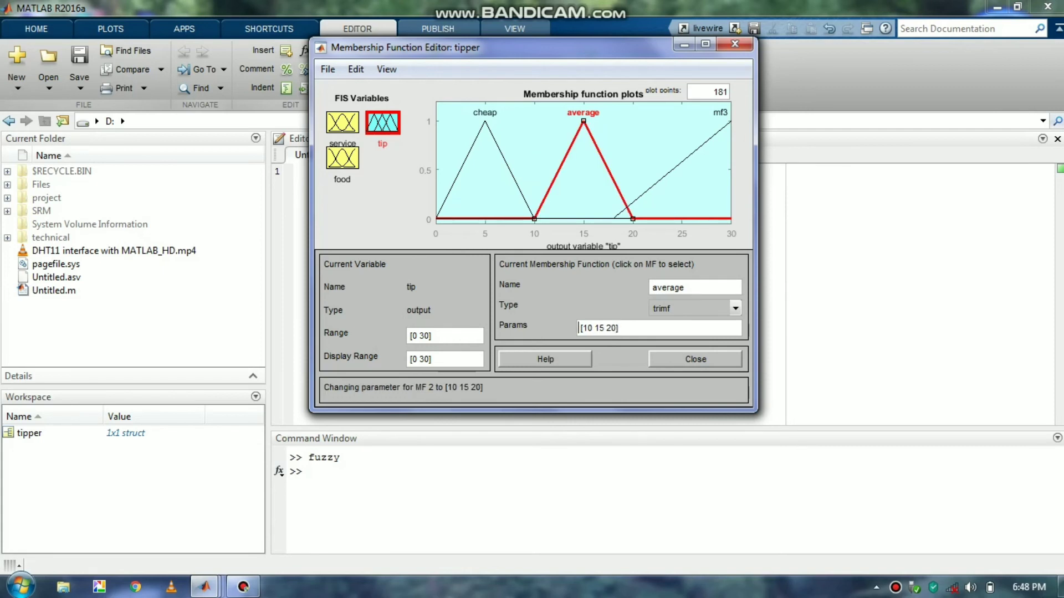
Step: Rename the tip variable's mf3 membership function to generous and set its parameters to [20 25 30]
left_click(673, 170)
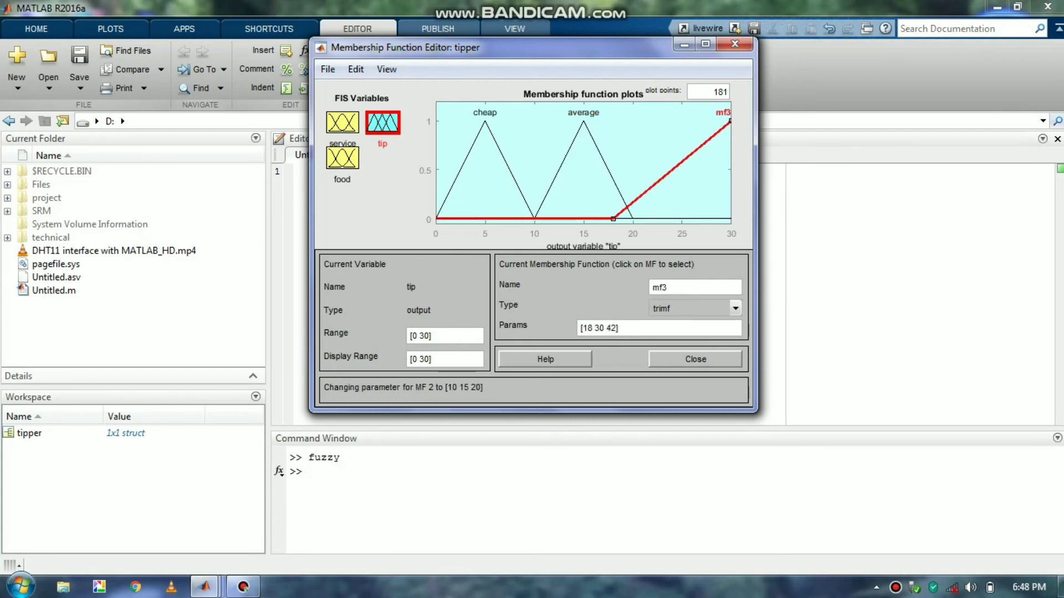
left_click_drag(673, 288, 650, 287)
type("generous")
key("Return")
left_click_drag(619, 328, 577, 328)
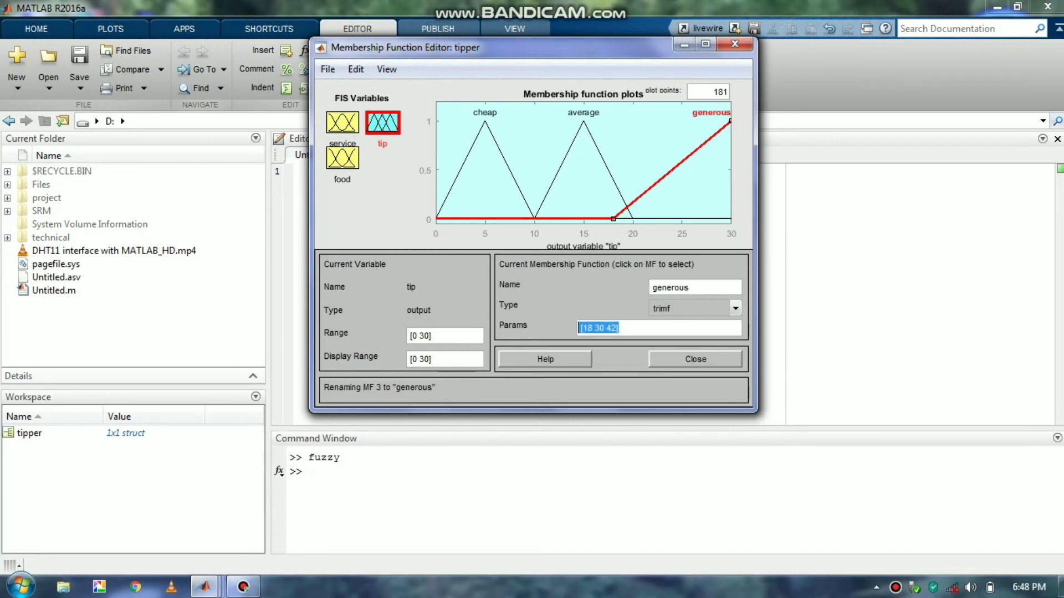
type("[20 25 30]")
key("Return")
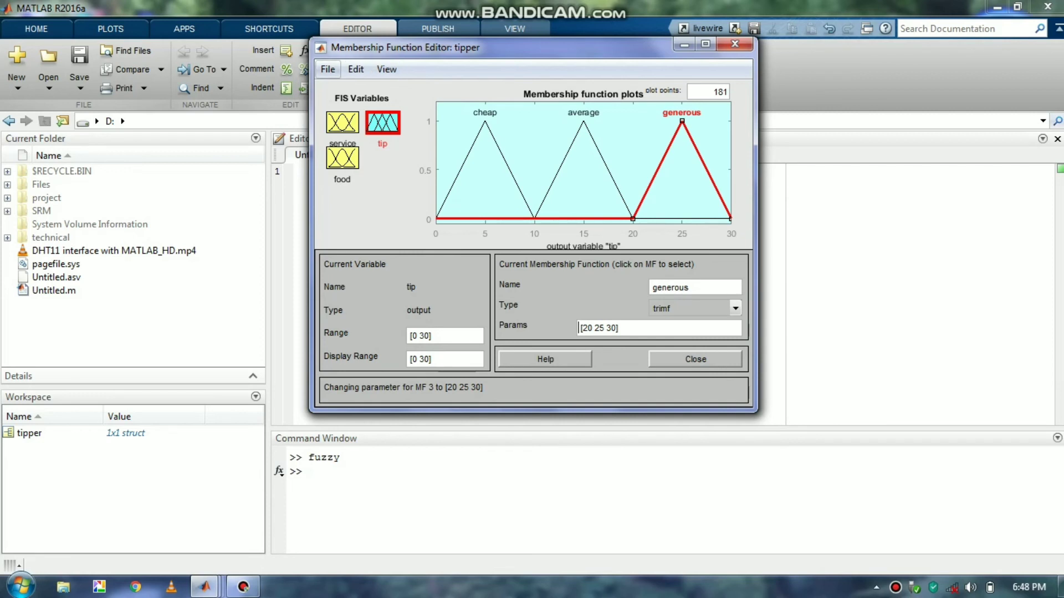
Step: Open the Rule Editor and add the rule: if service is poor or food is rancid, then tip is cheap
left_click(355, 69)
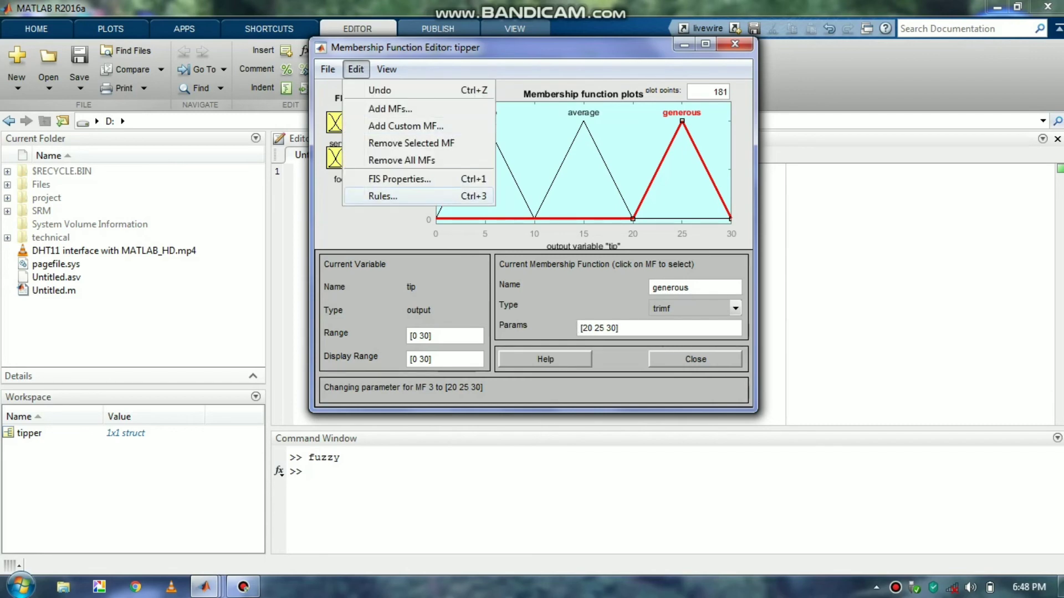
left_click(382, 196)
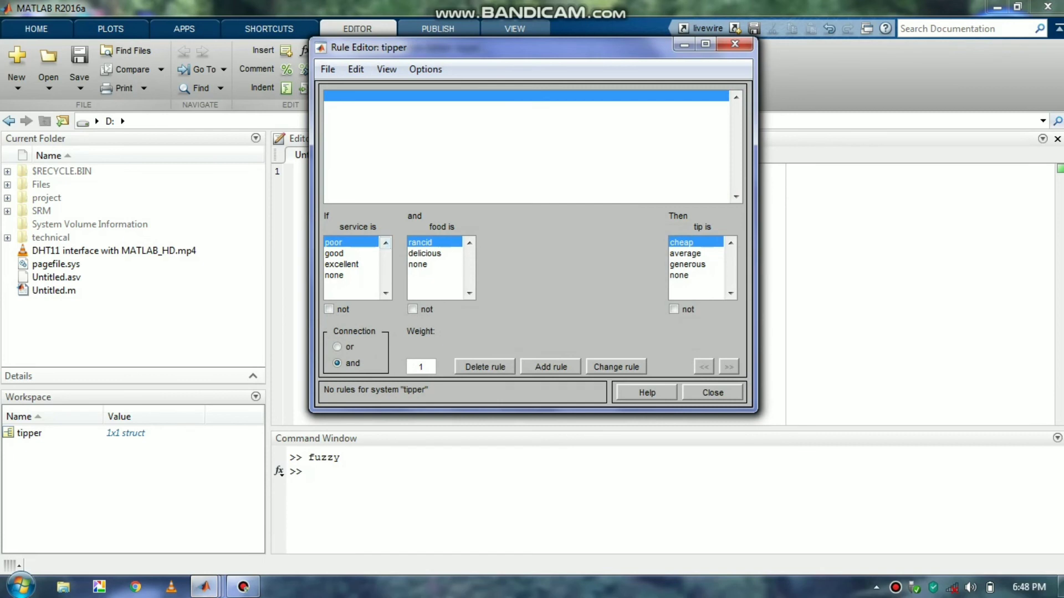
left_click(349, 346)
left_click(551, 366)
Step: Add a second rule: if service is good or food is delicious, then tip is average
left_click(335, 253)
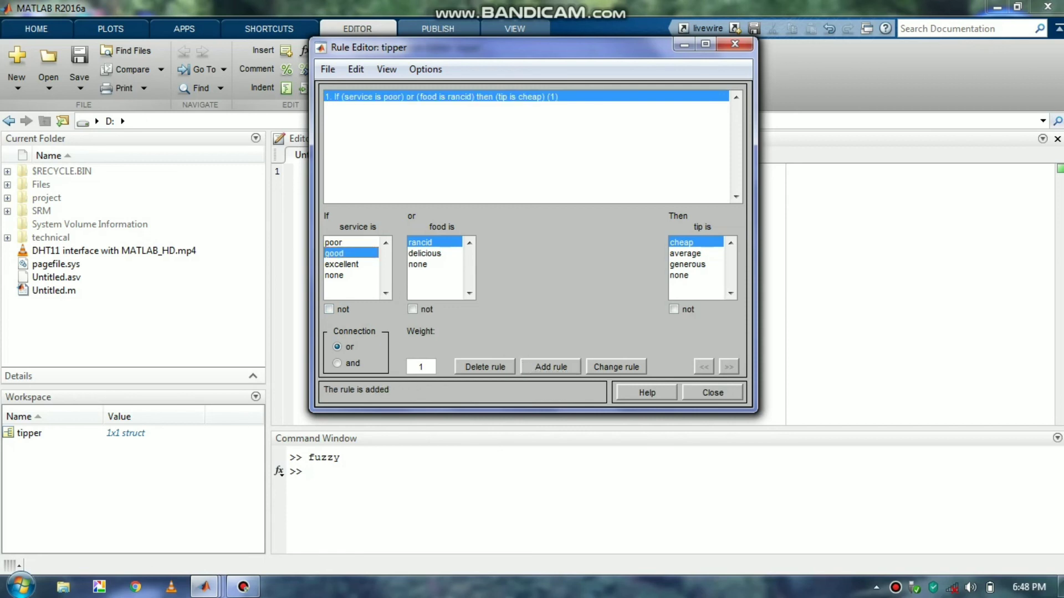
left_click(425, 254)
left_click(685, 254)
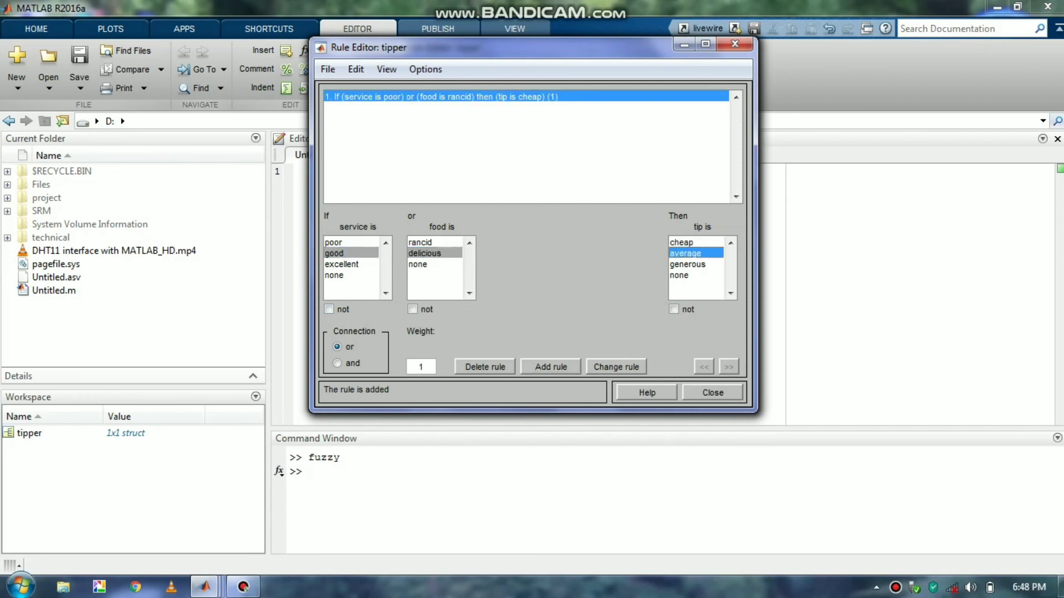
left_click(550, 367)
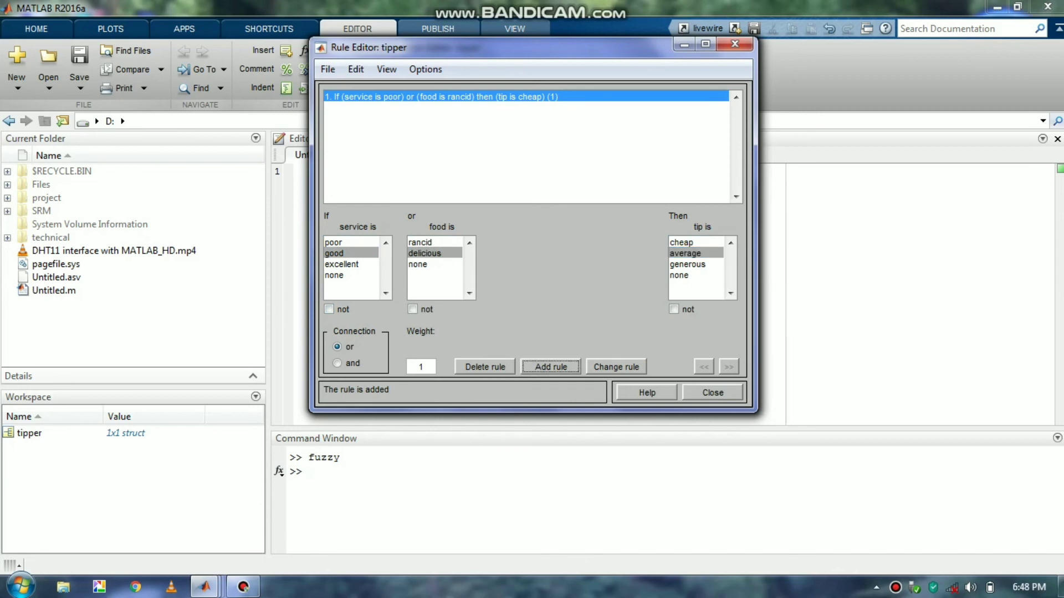
Step: Add a third rule: if service is excellent or food is delicious, then tip is generous
left_click(342, 265)
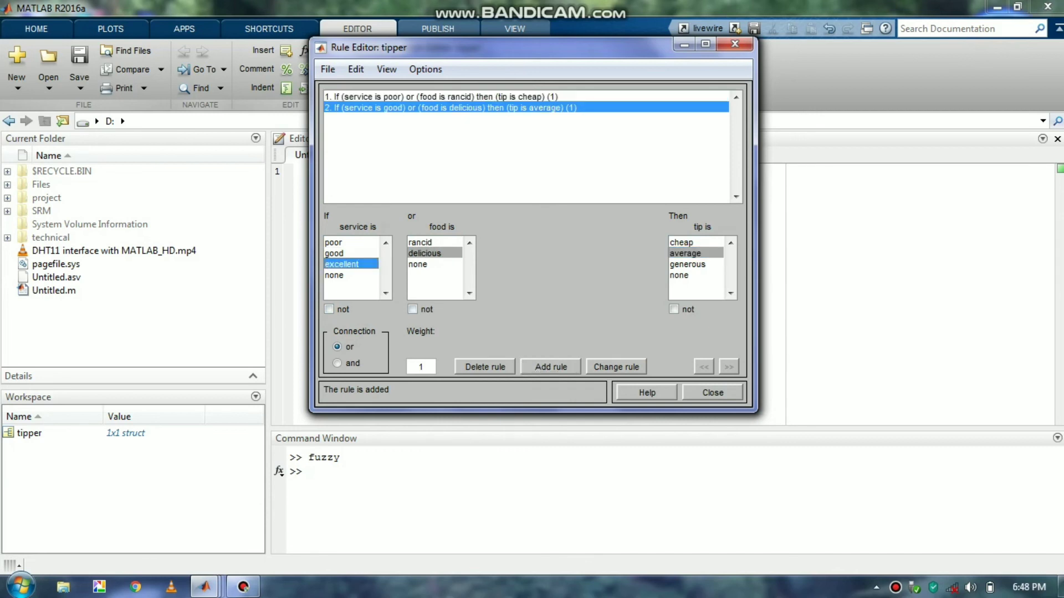
left_click(687, 265)
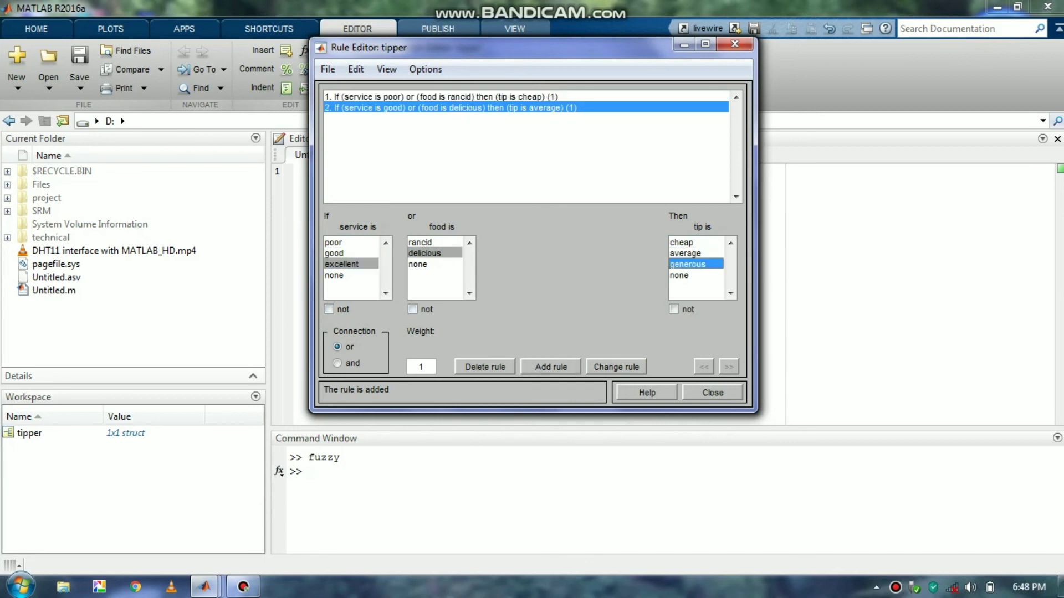
left_click(551, 367)
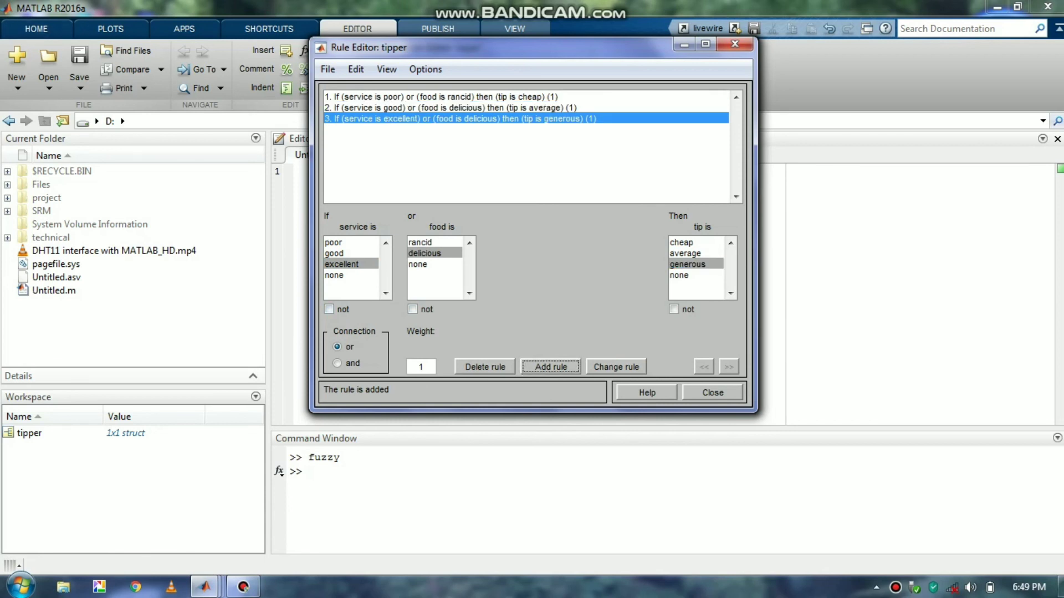
Step: Minimize the Rule Editor and open the rules view of the tipper system from the Membership Function Editor
left_click(327, 69)
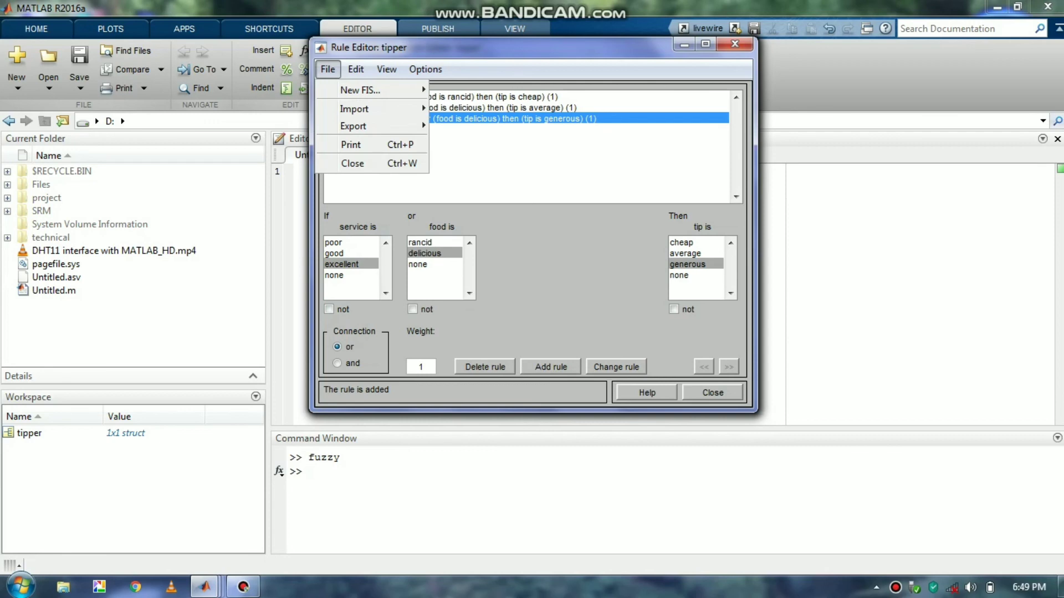
mouse_move(387, 69)
left_click(381, 89)
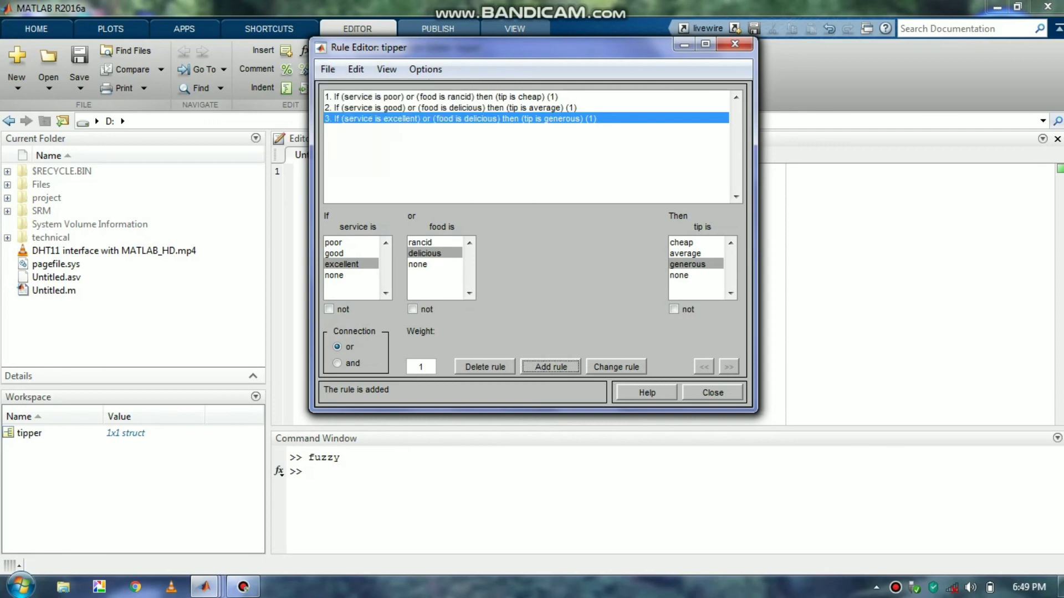
left_click(684, 45)
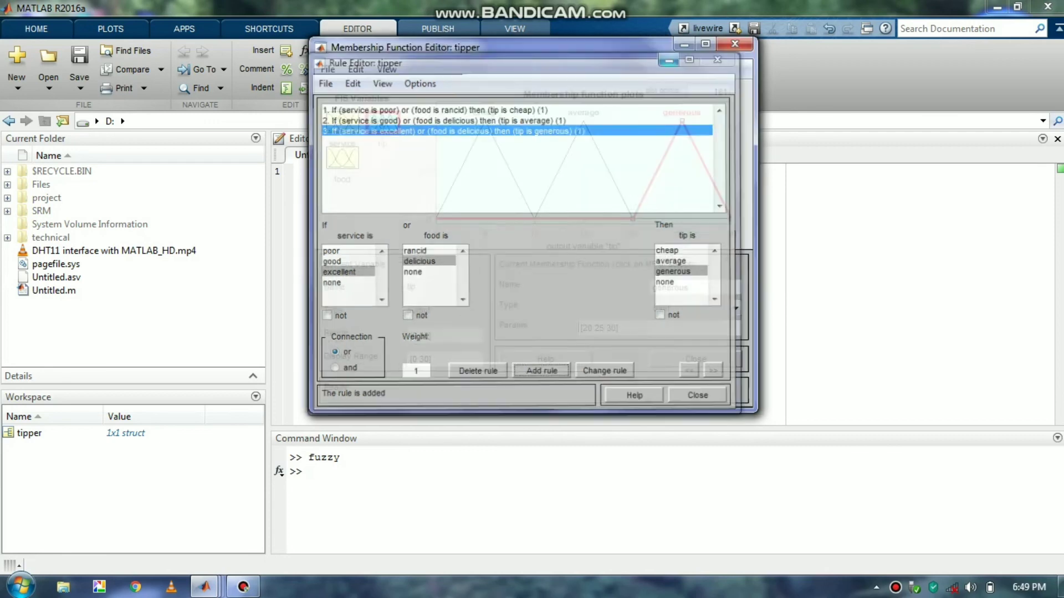
left_click(328, 69)
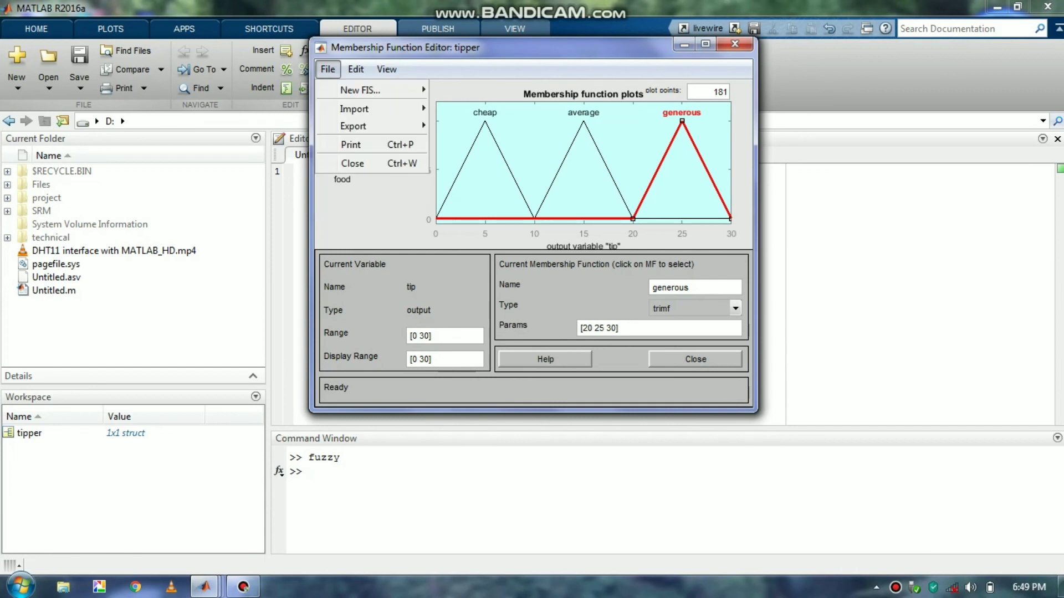
mouse_move(387, 70)
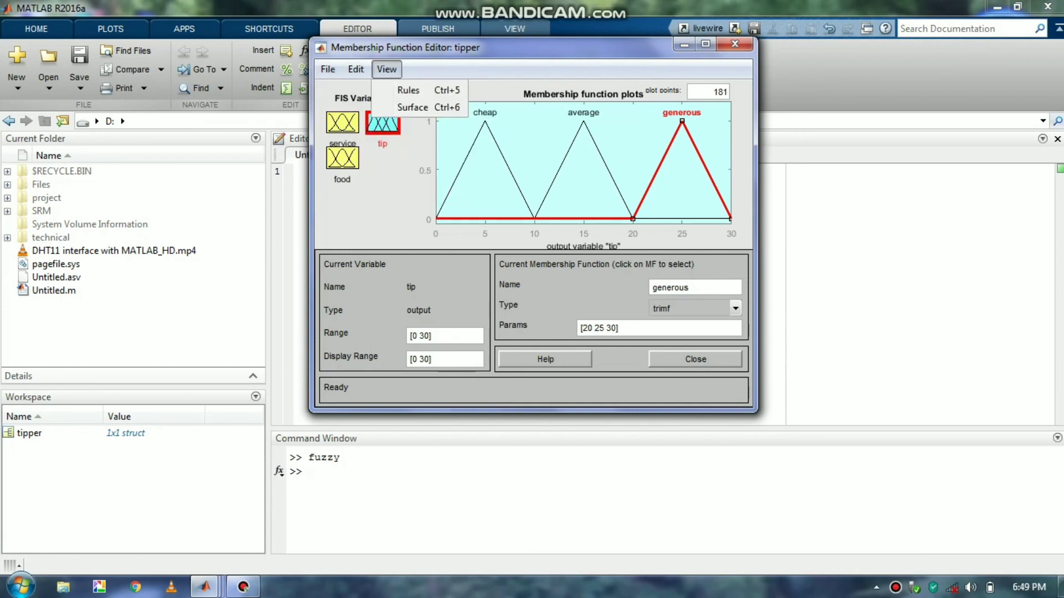
left_click(411, 90)
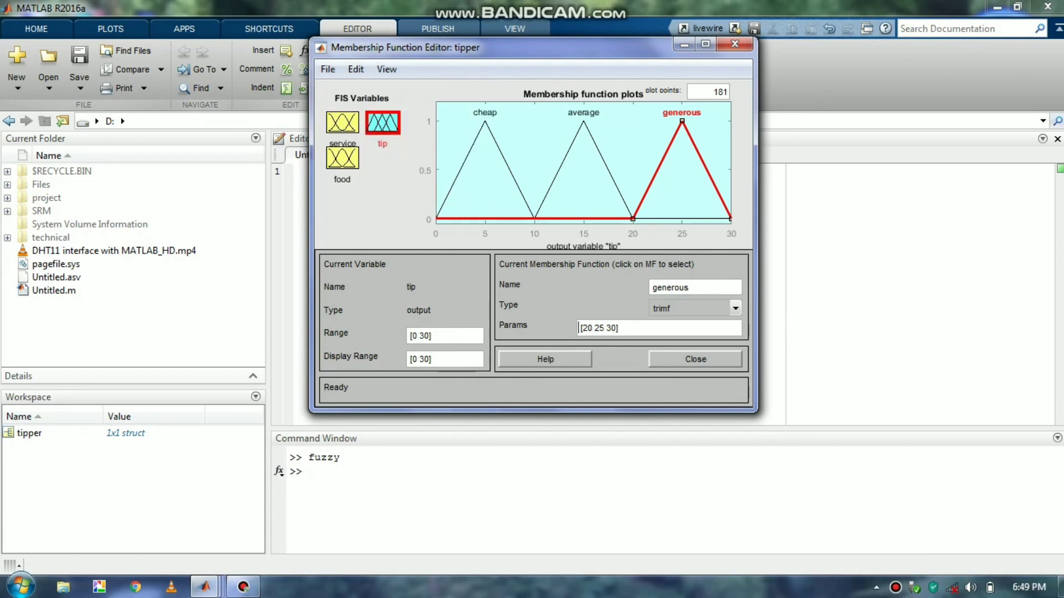